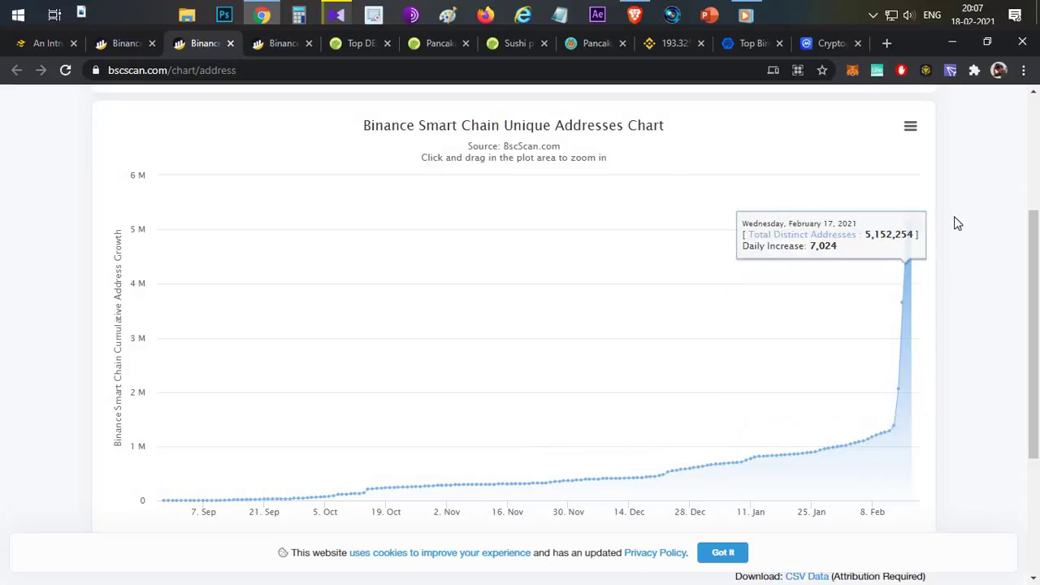
# View the Binance Smart Chain daily transactions chart and the CoinGecko ranking of decentralized exchanges by trading volume.
pyautogui.click(283, 49)
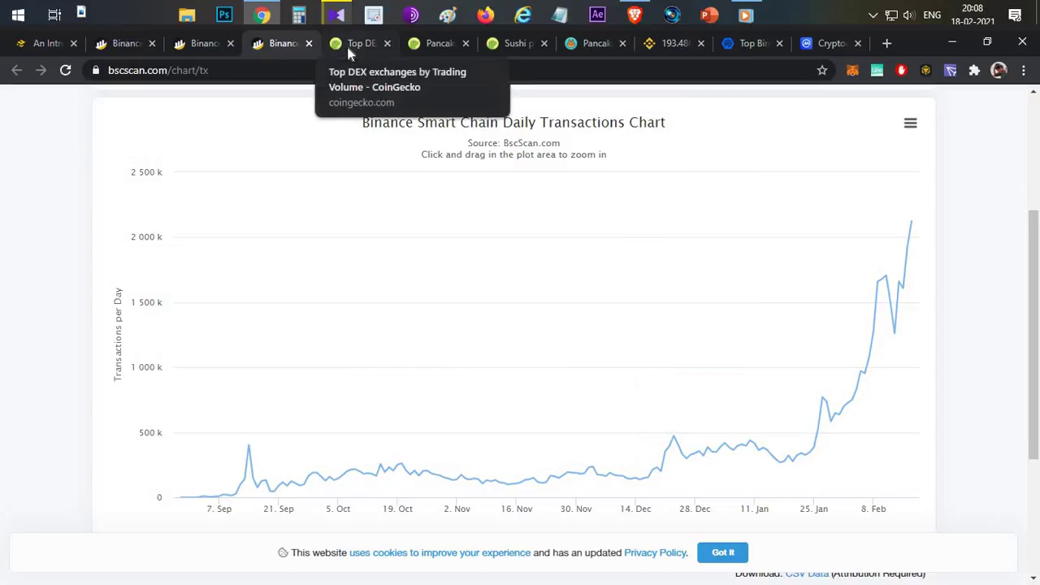
pyautogui.hotkey('ctrl', 'Tab')
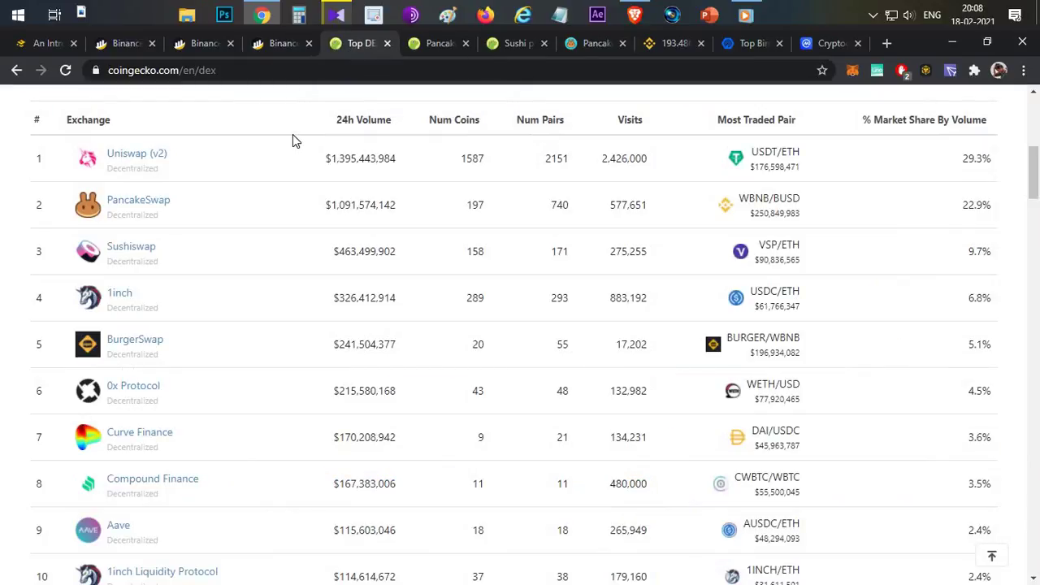
pyautogui.scroll(6, 293, 138)
pyautogui.scroll(-4, 297, 140)
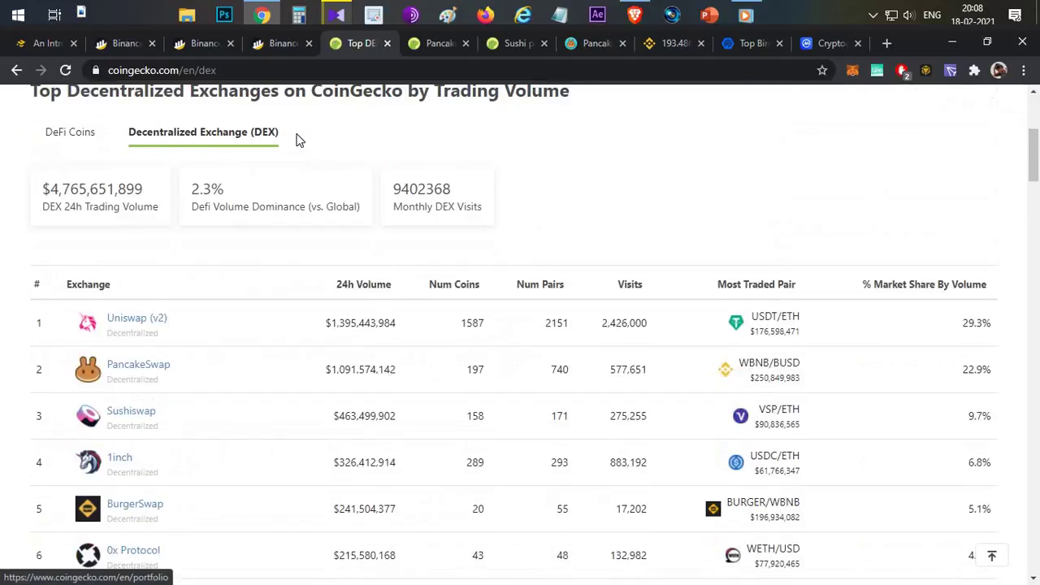
pyautogui.scroll(-3, 297, 139)
pyautogui.scroll(1, 244, 206)
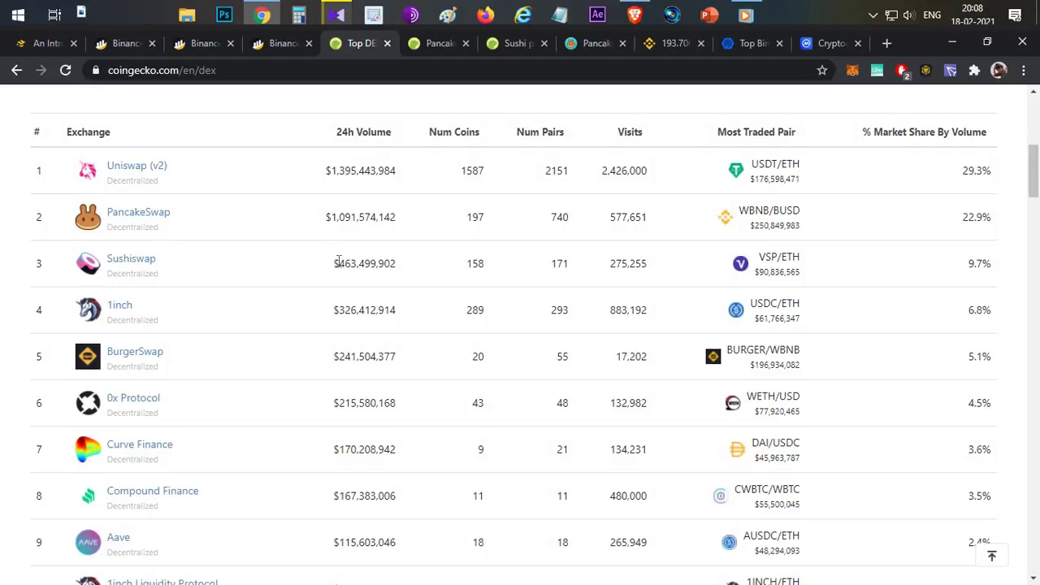
# Compare the 24h trading volumes of Uniswap (v2), PancakeSwap and Sushiswap in the exchange ranking.
pyautogui.moveTo(375, 268); pyautogui.dragTo(336, 265)
pyautogui.moveTo(330, 217); pyautogui.dragTo(391, 220)
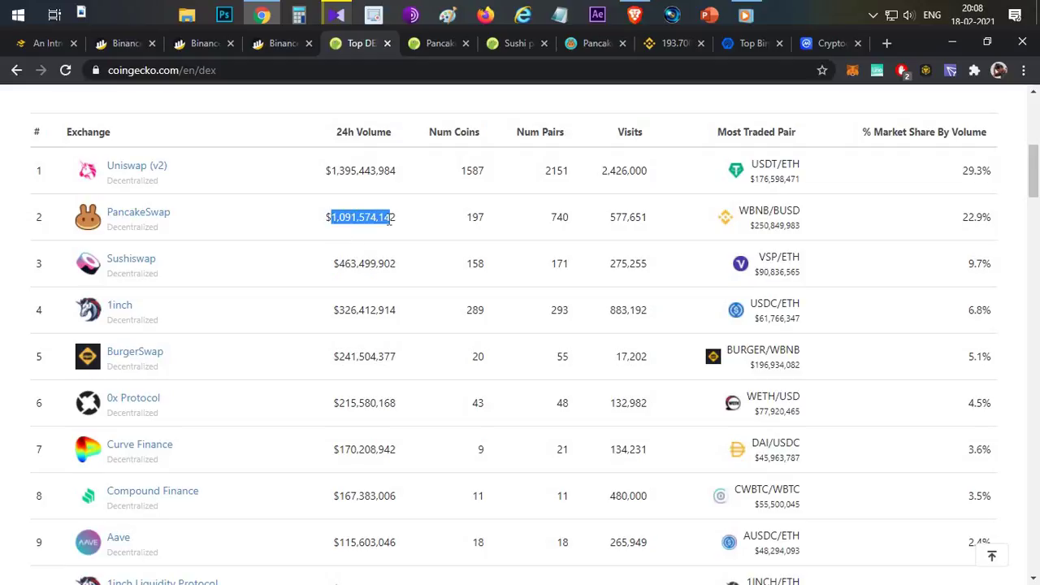
pyautogui.moveTo(344, 268); pyautogui.dragTo(383, 276)
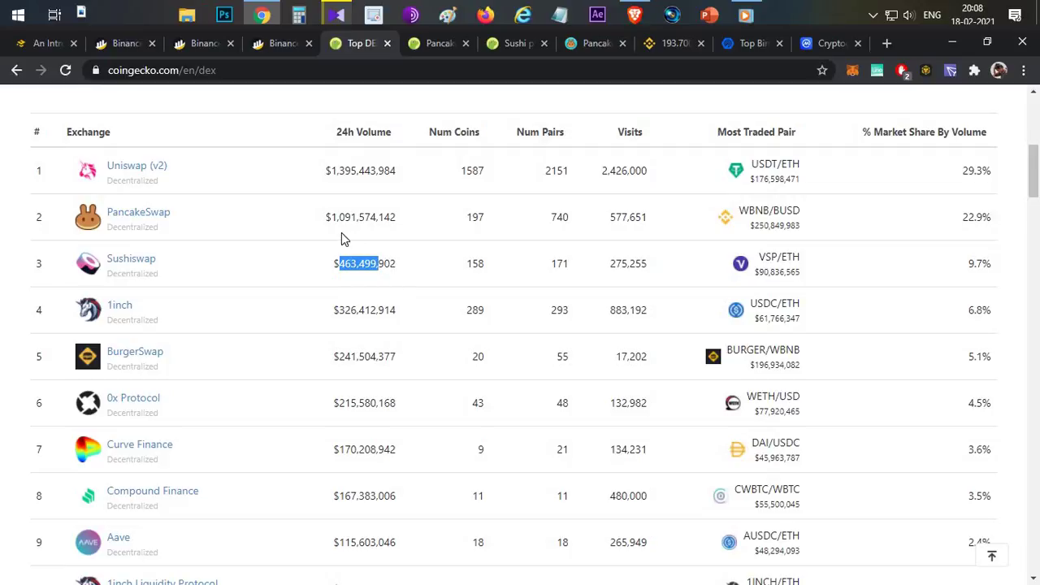
pyautogui.moveTo(375, 222); pyautogui.dragTo(326, 218)
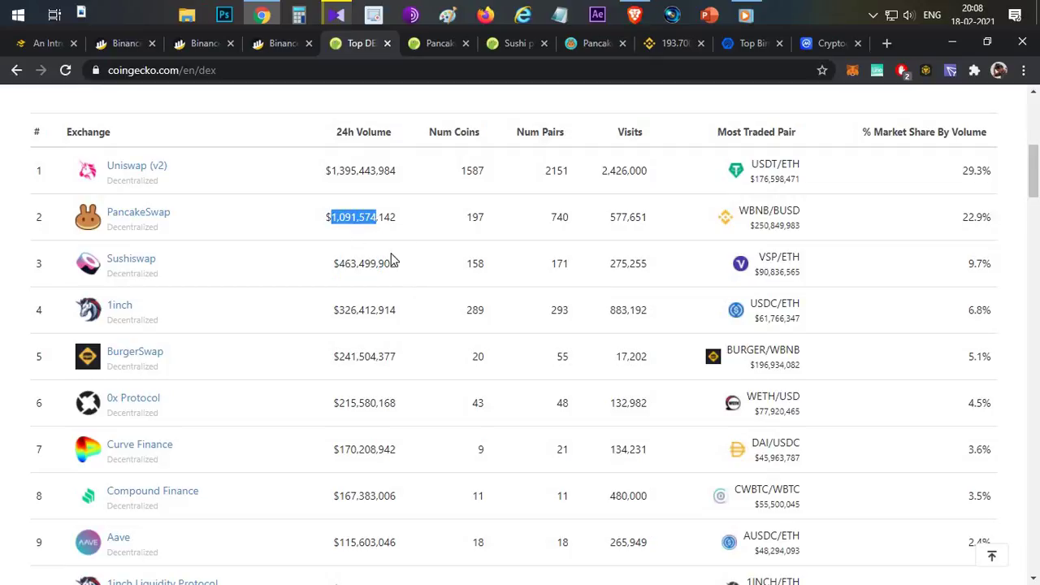
pyautogui.click(385, 260)
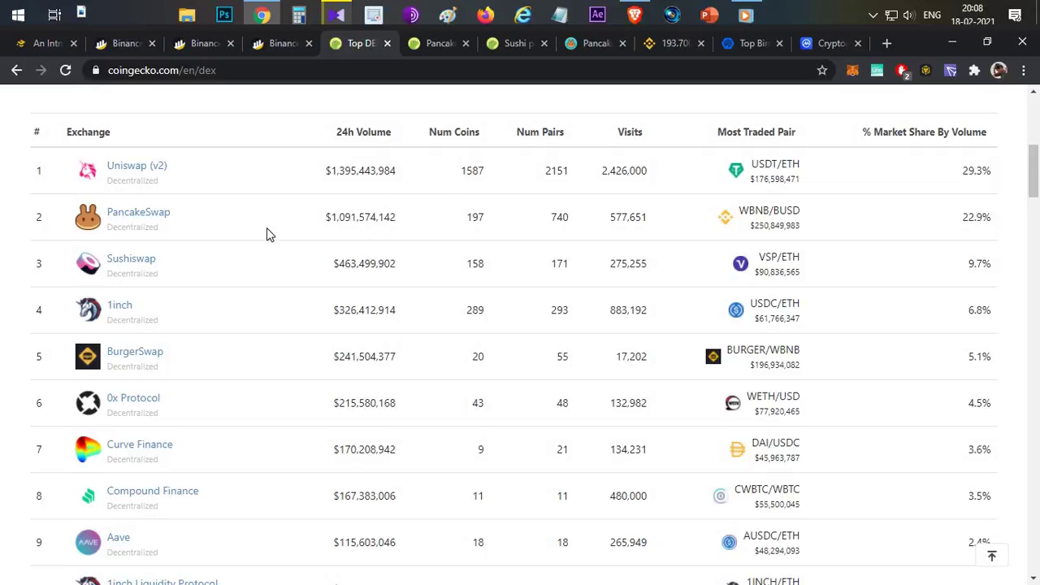
pyautogui.moveTo(328, 170); pyautogui.dragTo(367, 219)
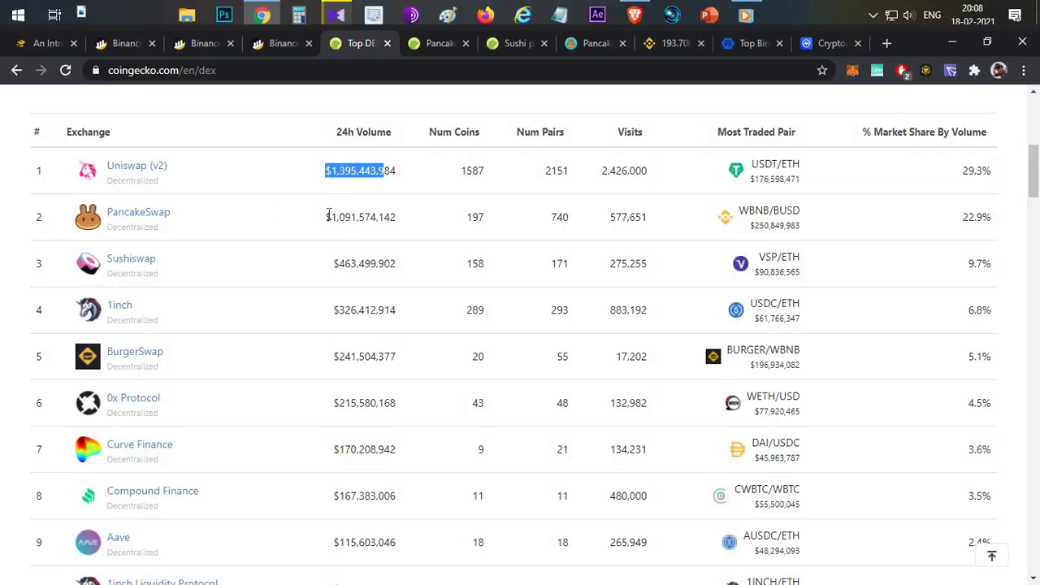
pyautogui.click(284, 214)
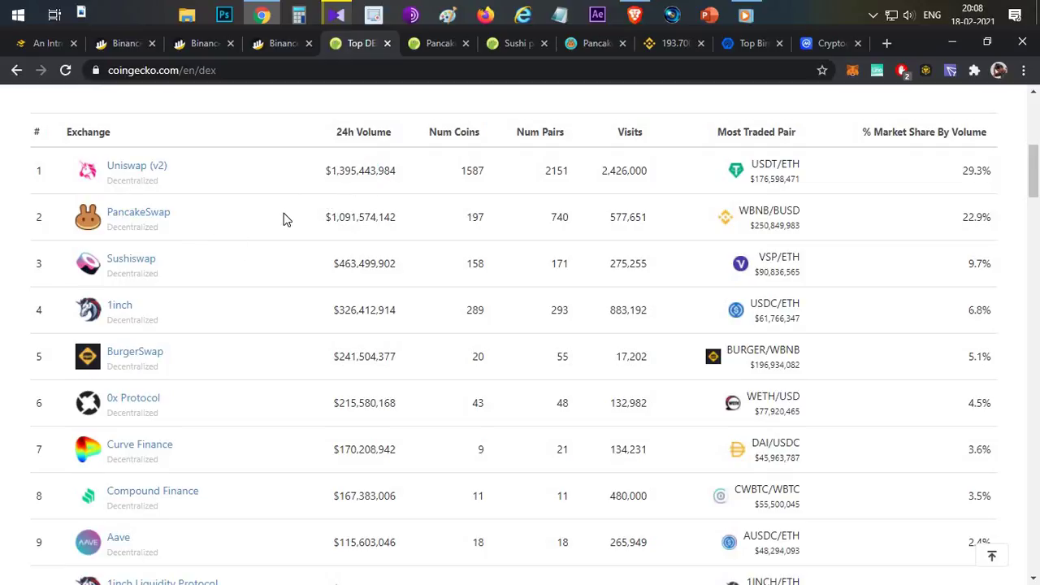
pyautogui.tripleClick(407, 228)
pyautogui.click(409, 222)
# Compare the market caps of Sushi (SUSHI) and PancakeSwap (CAKE) on their CoinGecko pages.
pyautogui.click(423, 48)
pyautogui.click(503, 43)
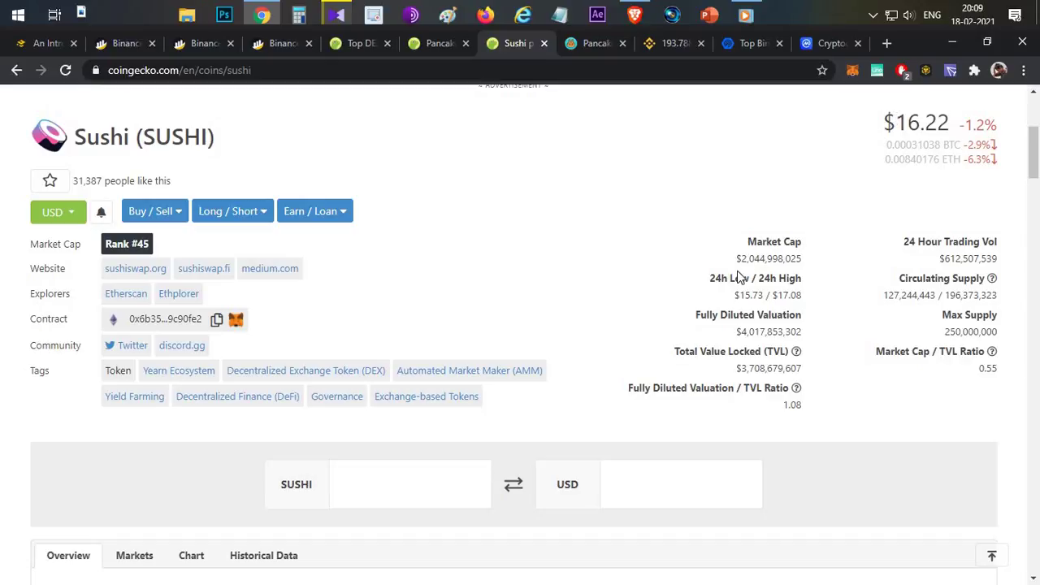
pyautogui.moveTo(804, 264)
pyautogui.mouseDown()
pyautogui.moveTo(680, 260)
pyautogui.moveTo(828, 264)
pyautogui.moveTo(809, 274)
pyautogui.mouseUp()
pyautogui.click(465, 89)
pyautogui.hotkey('ctrl', 'shift', 'Tab')
pyautogui.click(755, 256)
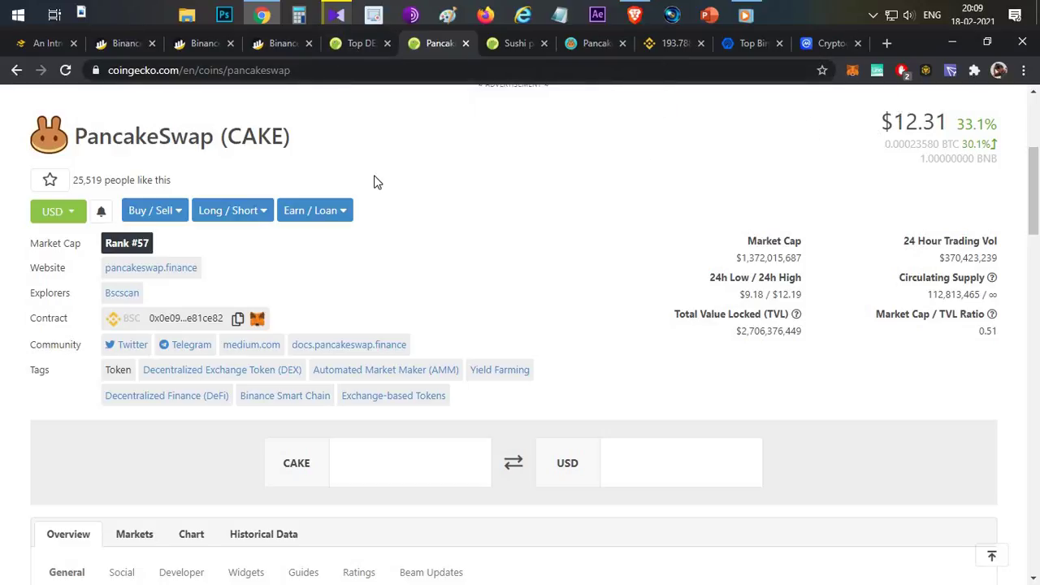
# Revisit the exchange ranking and the CAKE page, and view the PancakeSwap exchange and the Binance BNB/BUSD chart.
pyautogui.click(362, 43)
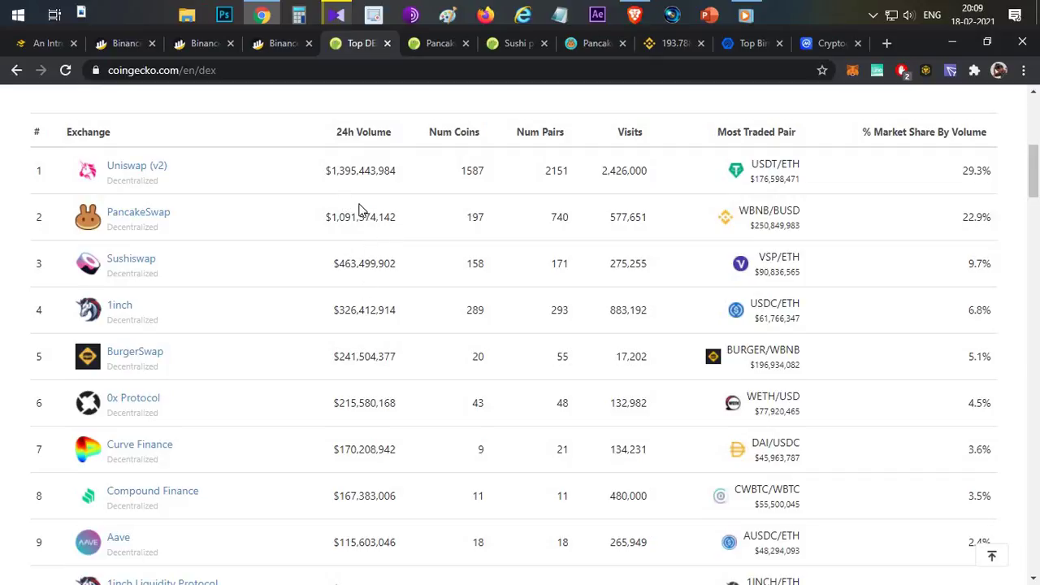
pyautogui.click(440, 45)
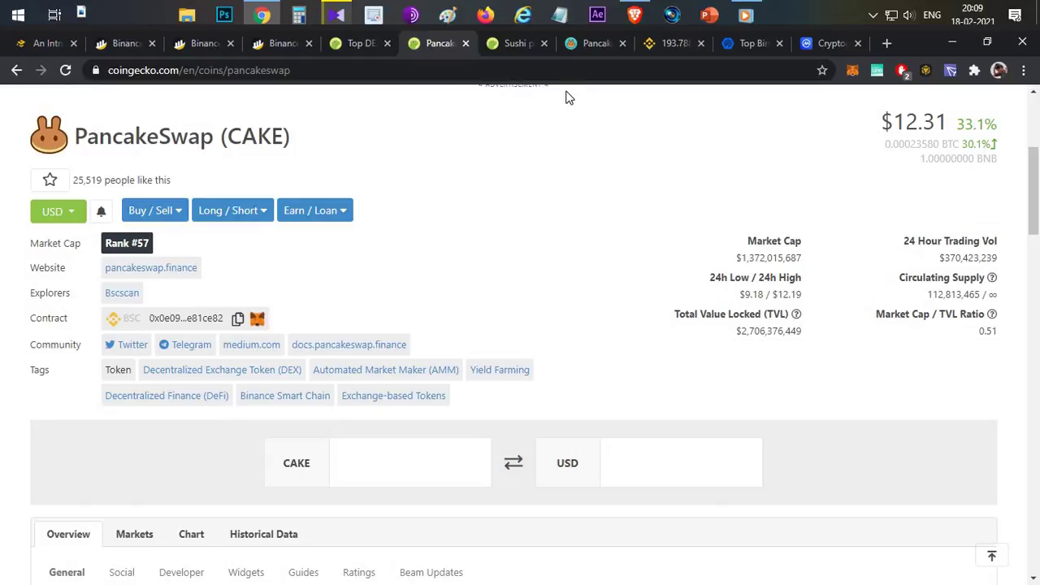
pyautogui.click(598, 43)
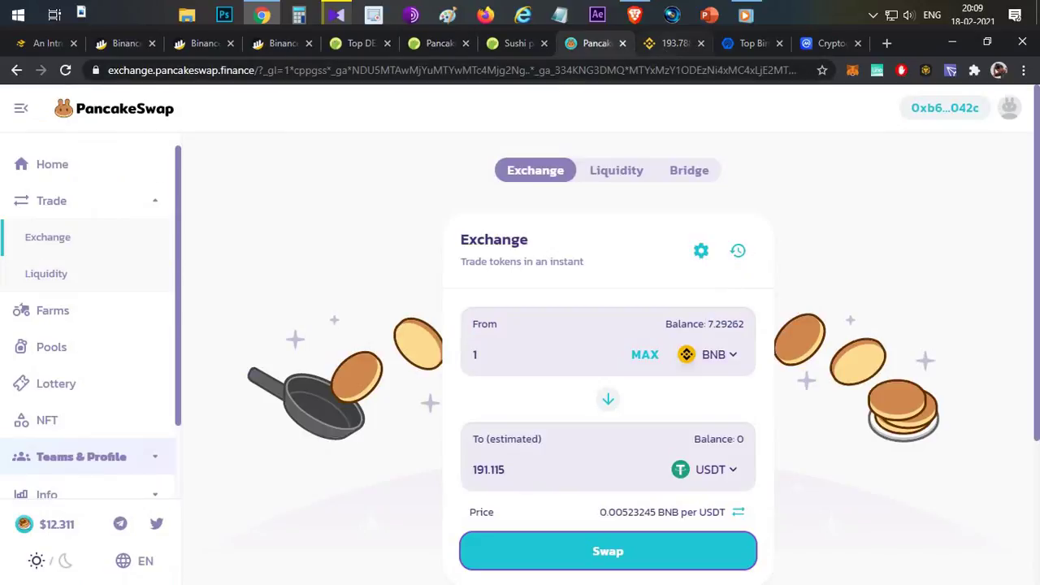
pyautogui.click(670, 44)
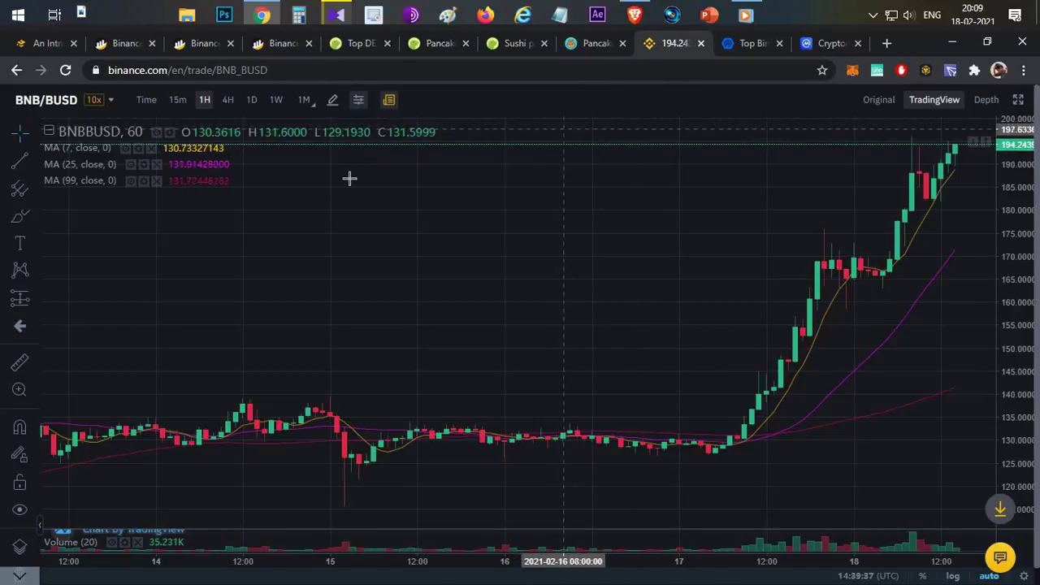
# View the BscScan home page and check the MetaMask wallet's network and BNB balance.
pyautogui.click(120, 46)
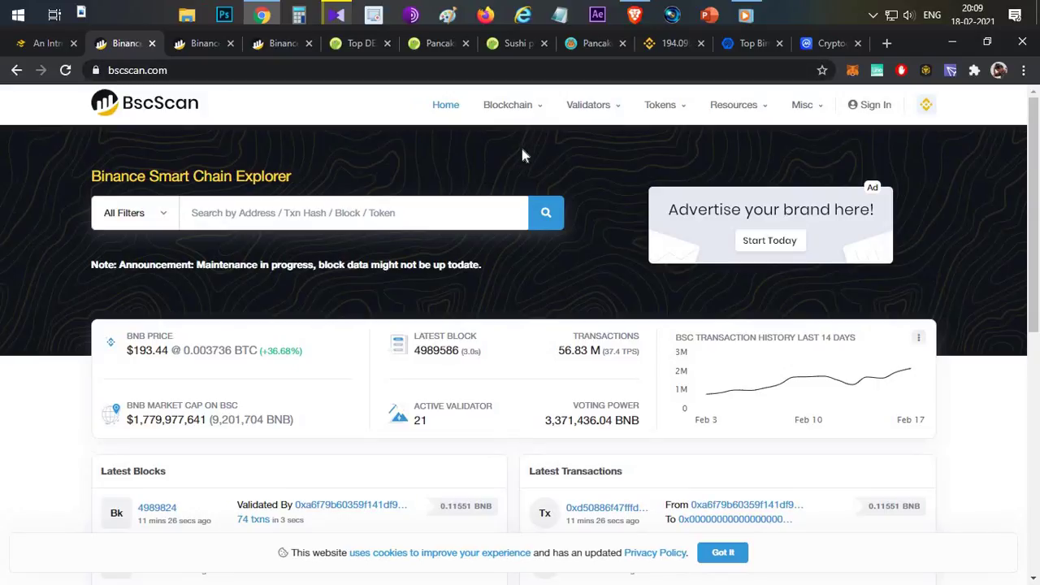
pyautogui.click(852, 71)
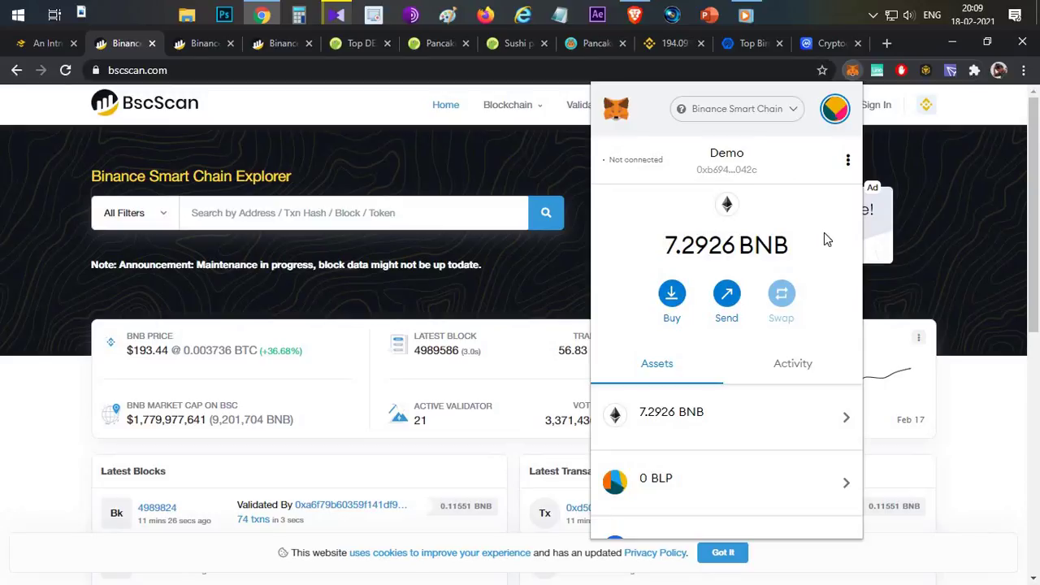
pyautogui.click(852, 71)
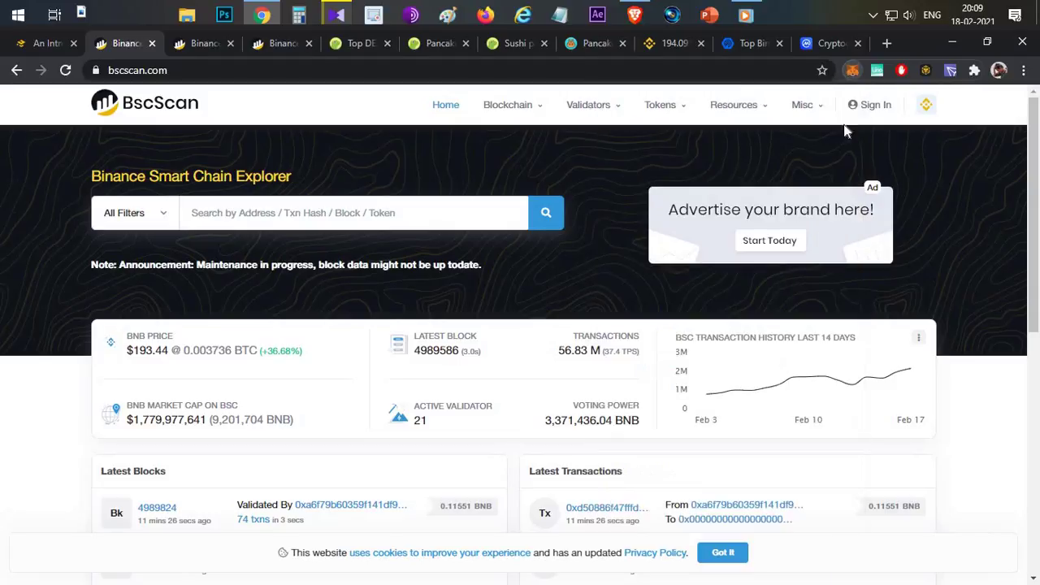
pyautogui.moveTo(723, 120)
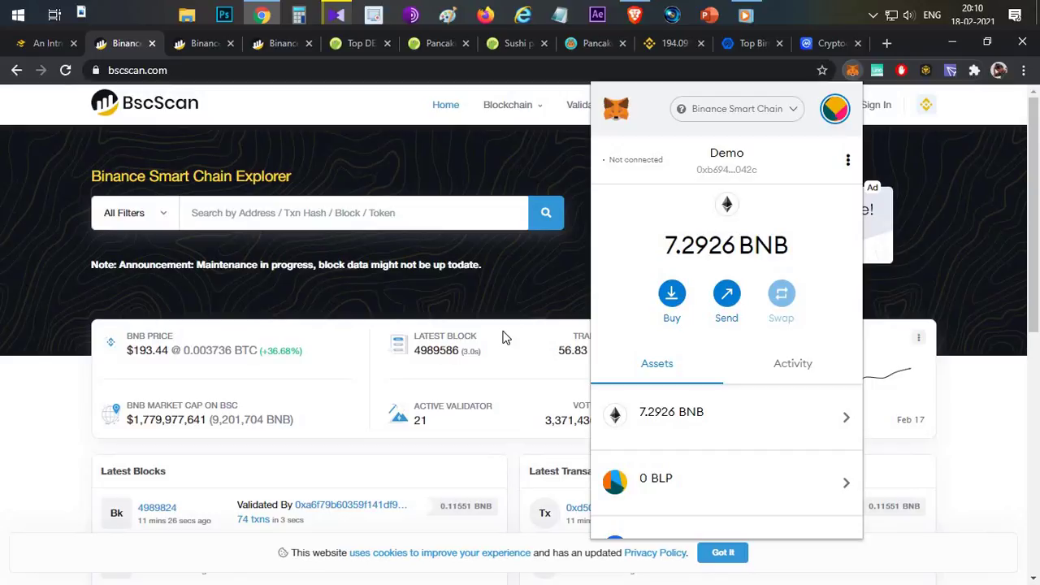
pyautogui.click(336, 15)
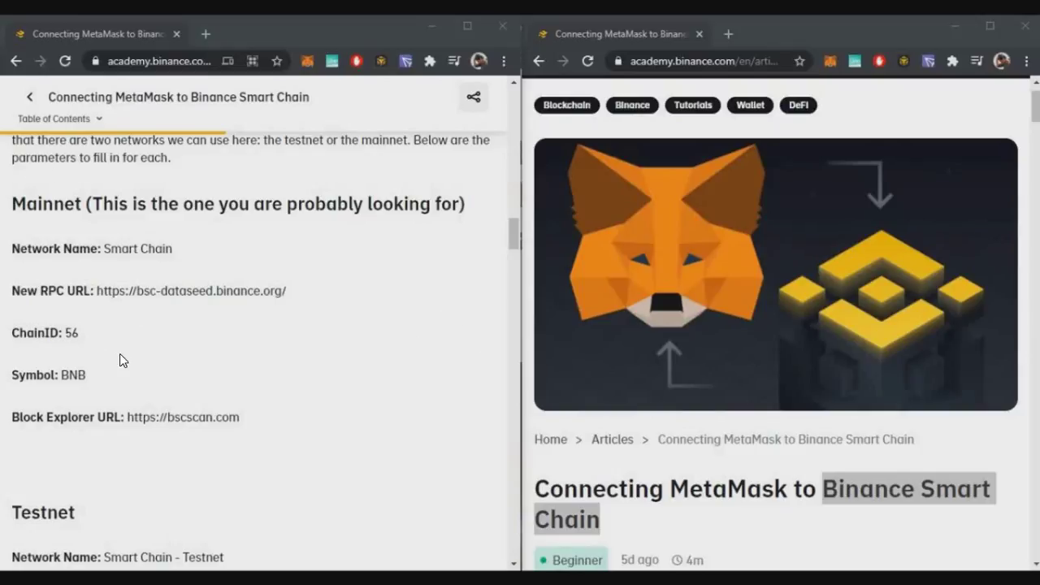
# Start a custom RPC network in MetaMask and name it Binance Smart Chain.
pyautogui.click(829, 61)
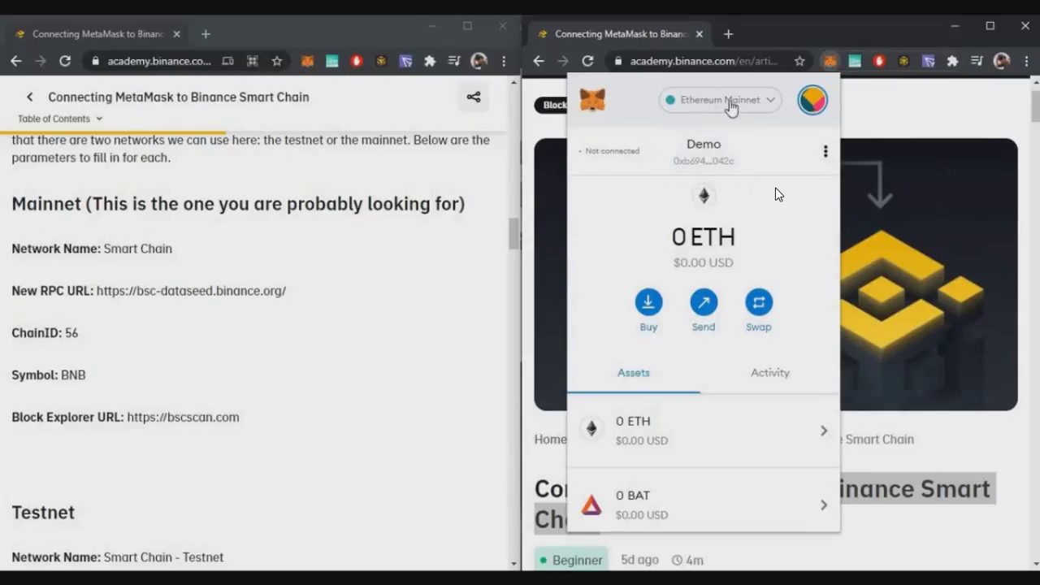
pyautogui.click(720, 101)
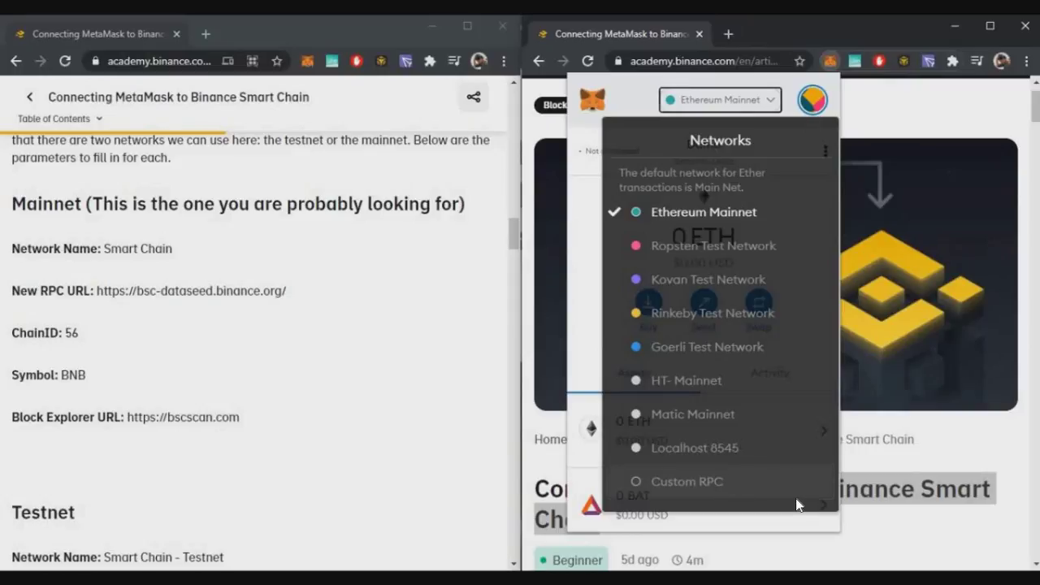
pyautogui.click(727, 483)
pyautogui.click(617, 330)
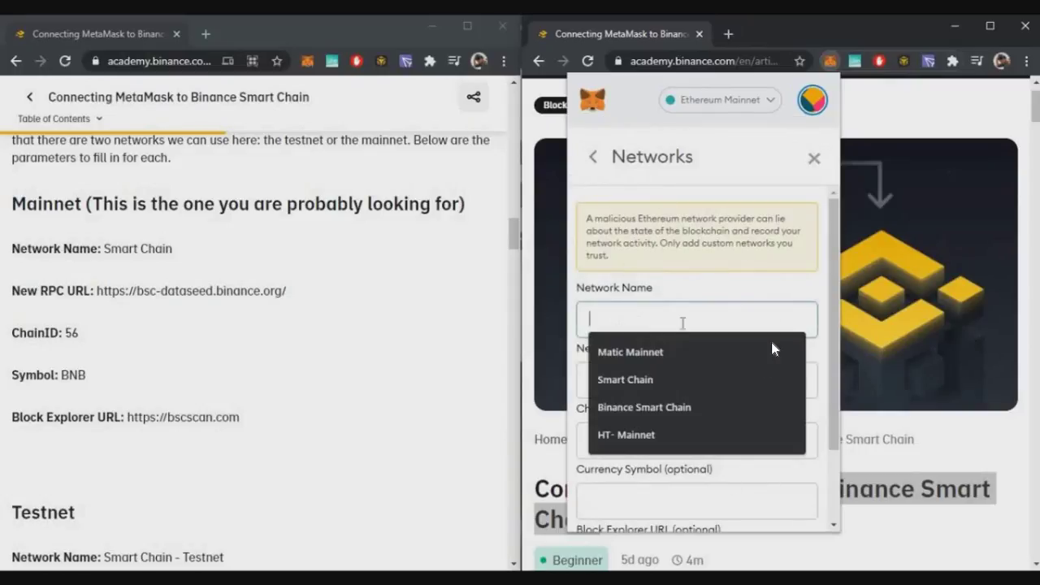
pyautogui.click(650, 406)
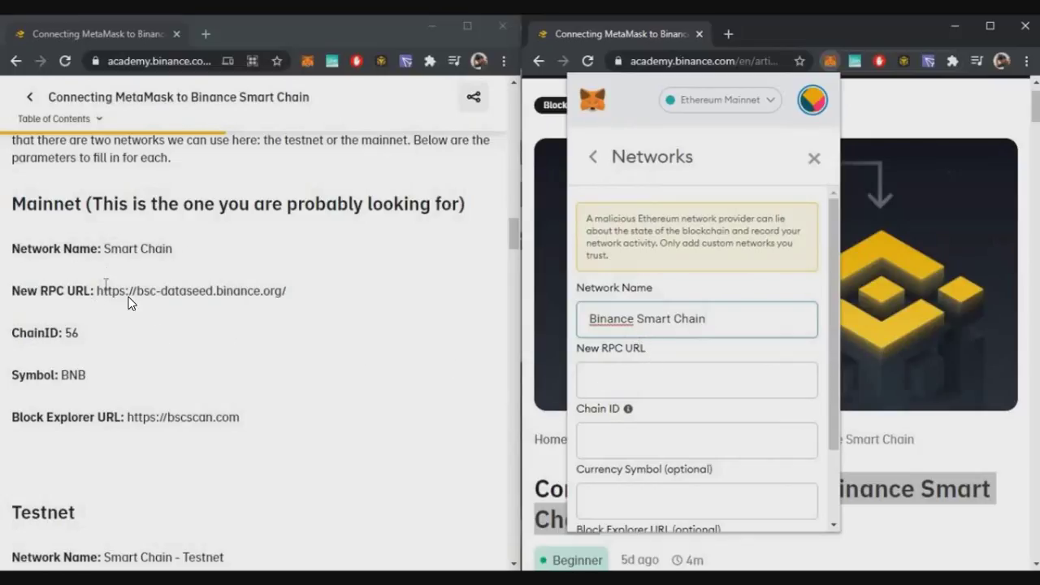
pyautogui.moveTo(98, 290); pyautogui.dragTo(286, 290)
pyautogui.hotkey('ctrl', 'c')
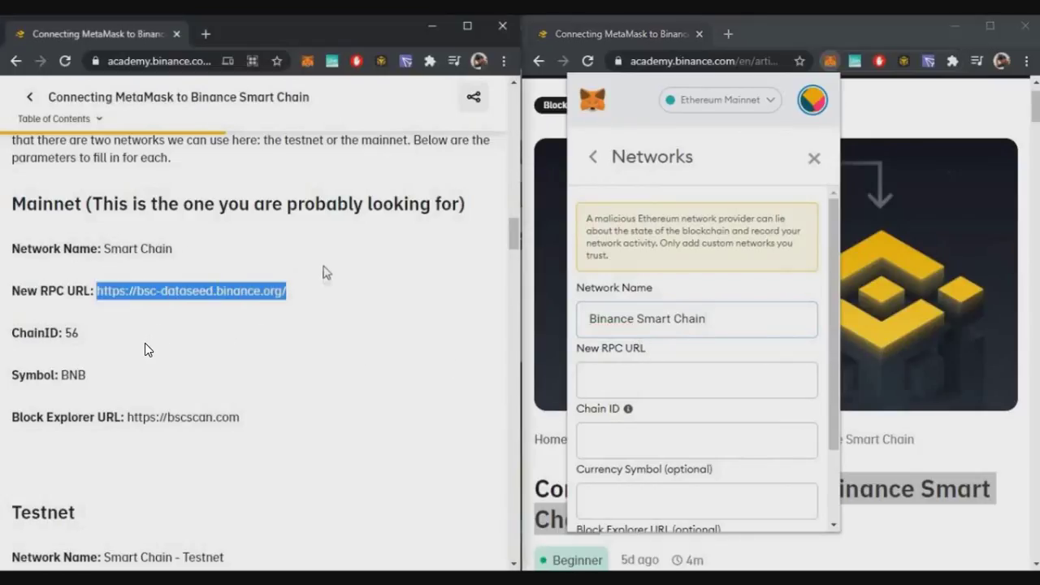
pyautogui.click(622, 374)
pyautogui.hotkey('ctrl', 'v')
# Set the new network's chain ID to 56 and its currency symbol to BNB, copied from the article.
pyautogui.scroll(-2, 696, 420)
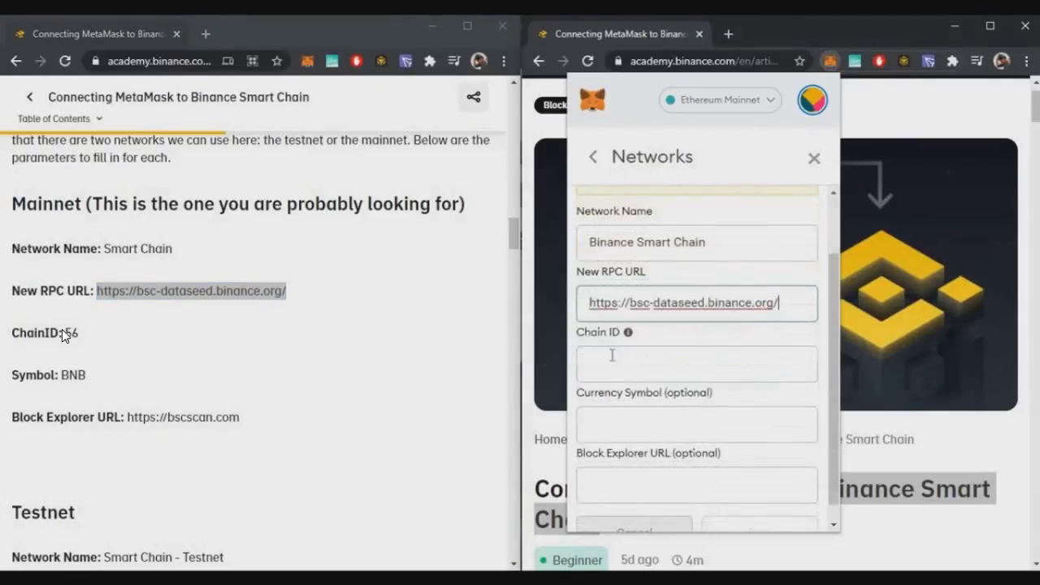
pyautogui.click(623, 357)
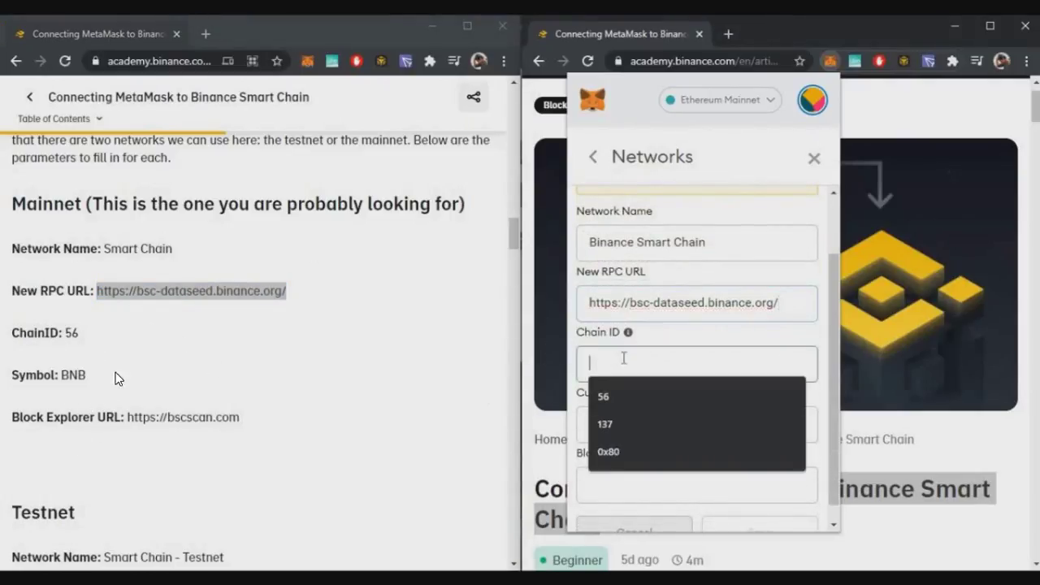
pyautogui.write('56')
pyautogui.click(626, 423)
pyautogui.click(65, 374)
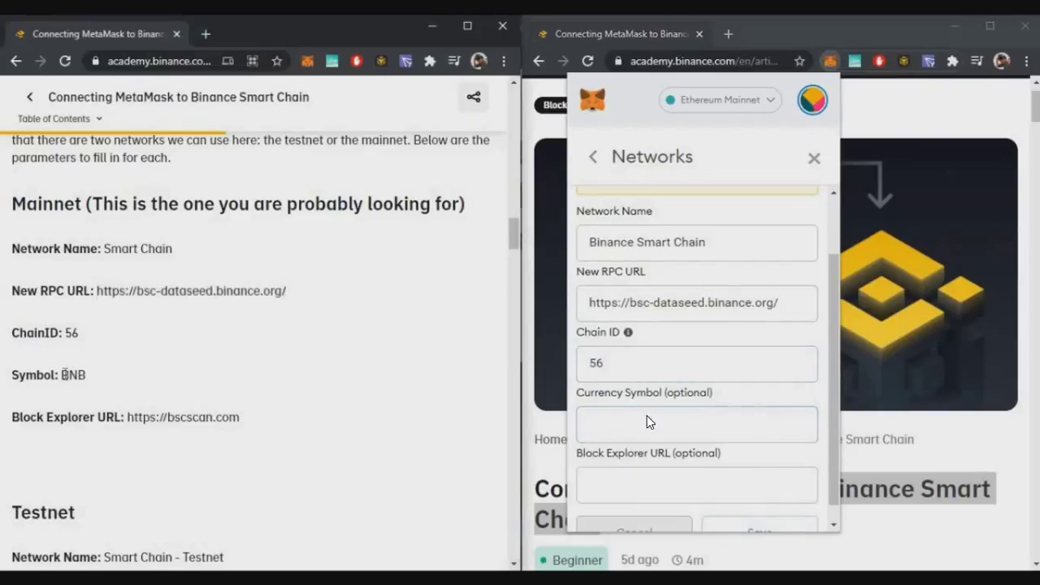
pyautogui.moveTo(128, 383); pyautogui.dragTo(62, 374)
pyautogui.hotkey('ctrl', 'c')
pyautogui.click(683, 410)
pyautogui.hotkey('ctrl', 'v')
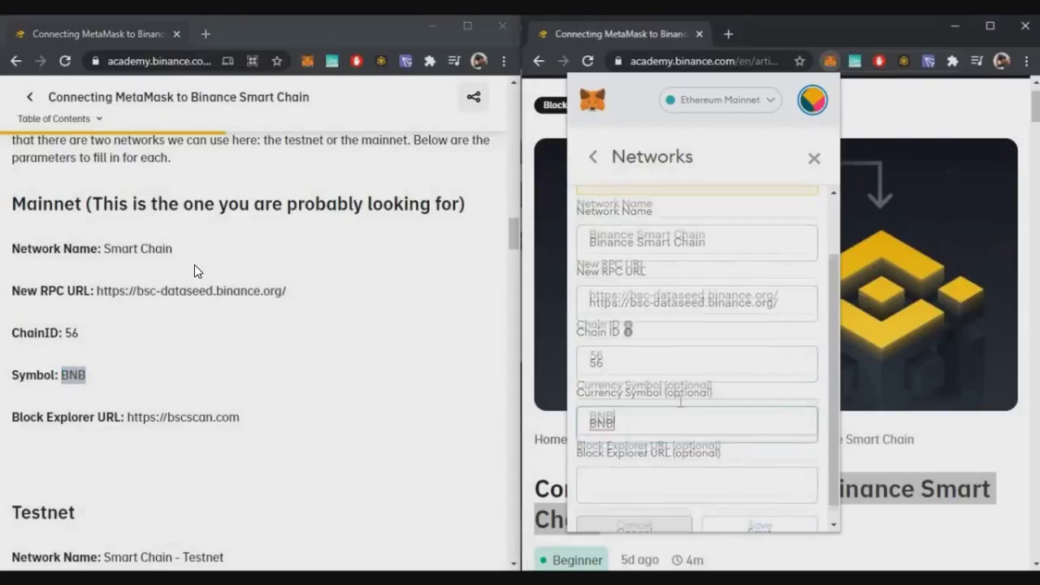
pyautogui.moveTo(130, 417); pyautogui.dragTo(265, 422)
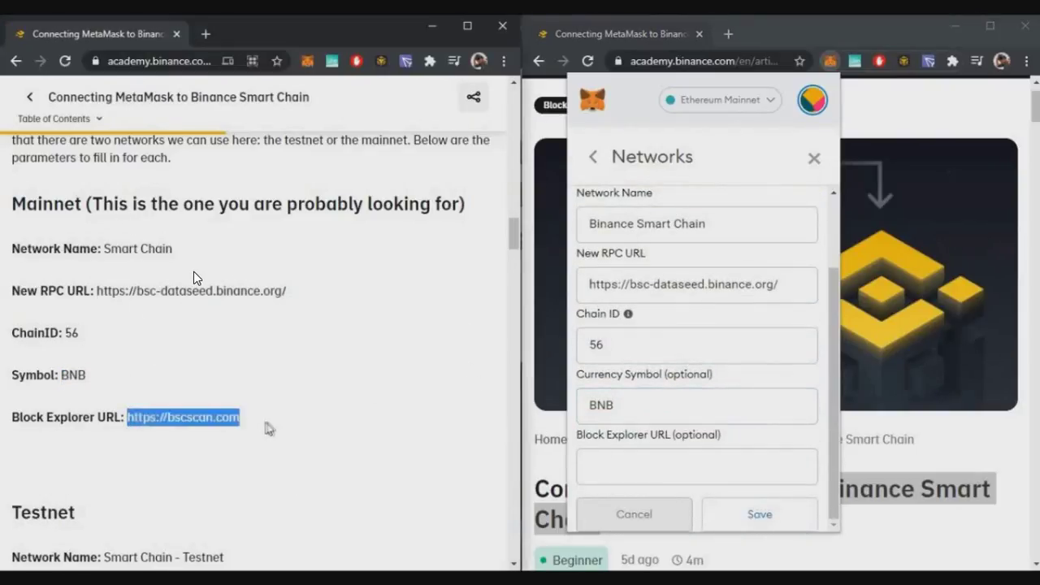
pyautogui.hotkey('ctrl', 'c')
pyautogui.click(629, 458)
pyautogui.hotkey('ctrl', 'v')
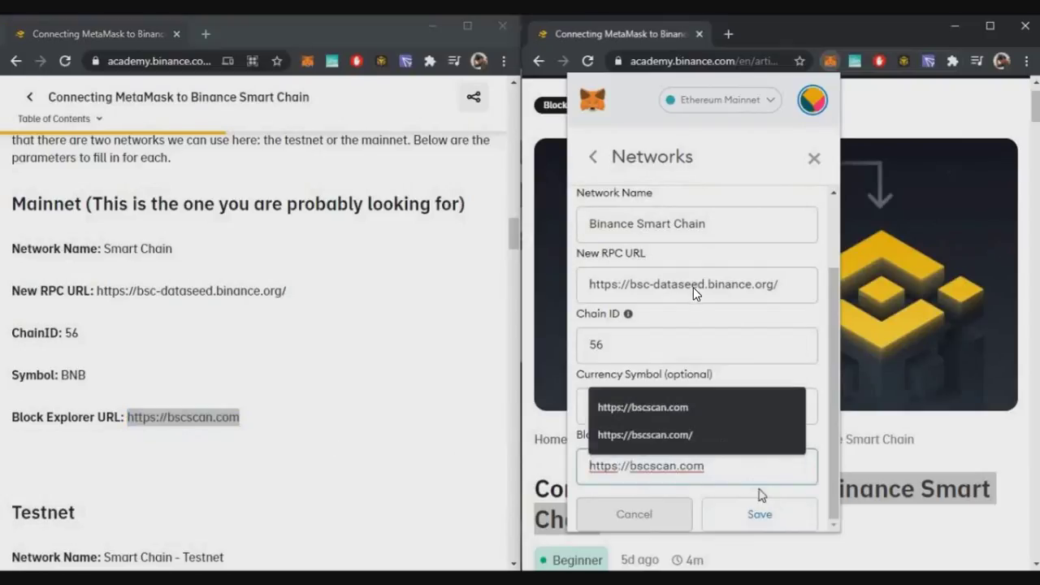
pyautogui.click(766, 487)
pyautogui.click(780, 515)
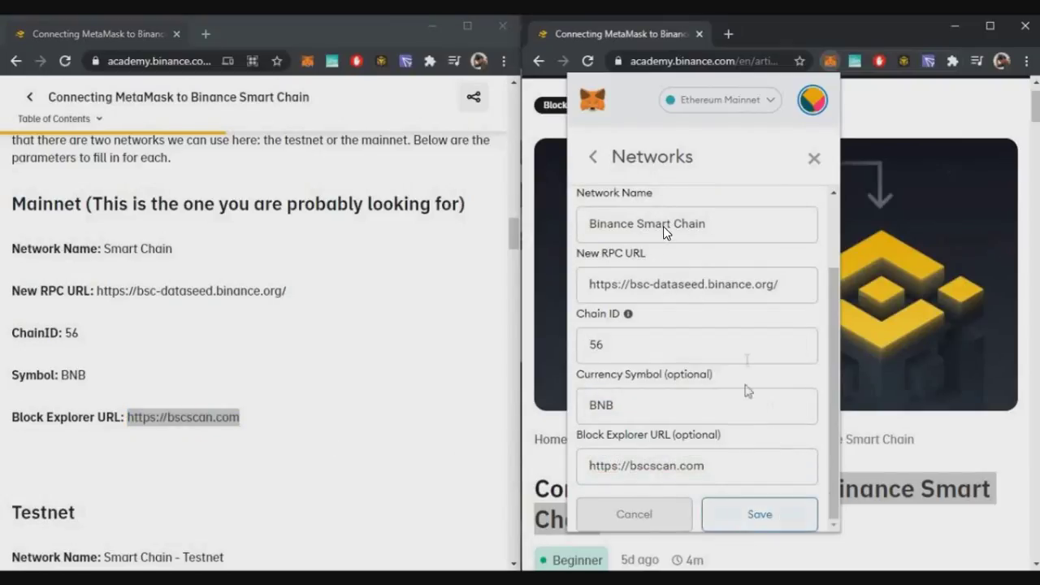
pyautogui.scroll(-2, 686, 374)
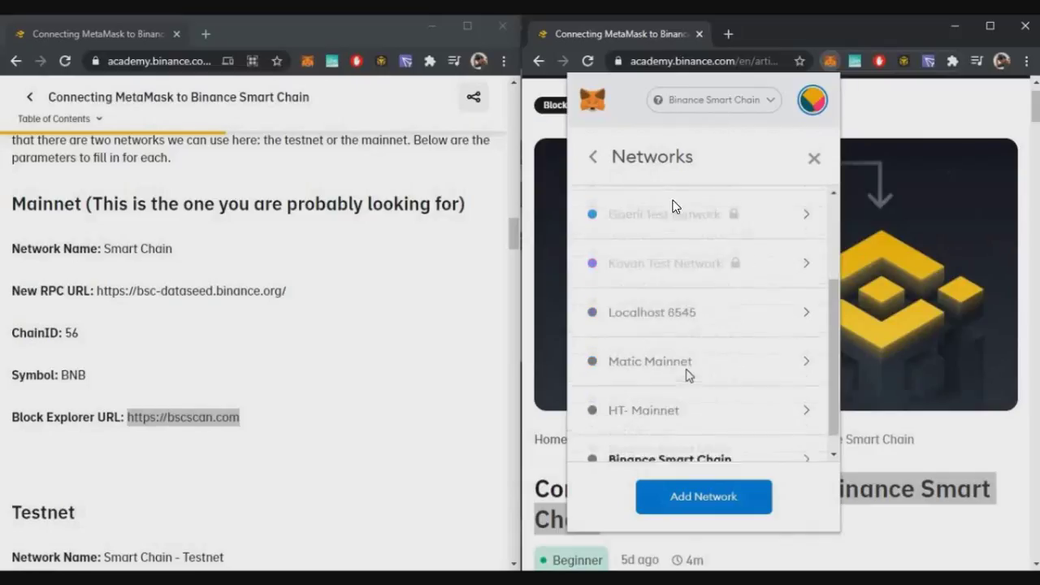
pyautogui.scroll(-1, 687, 374)
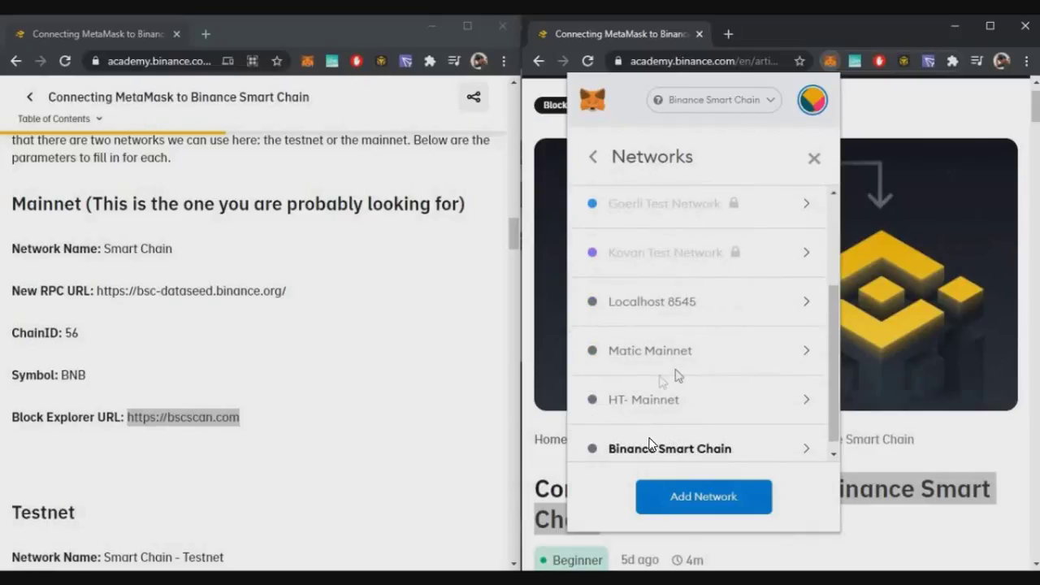
# Review the saved settings of the Binance Smart Chain network and close the network list.
pyautogui.scroll(-1, 731, 382)
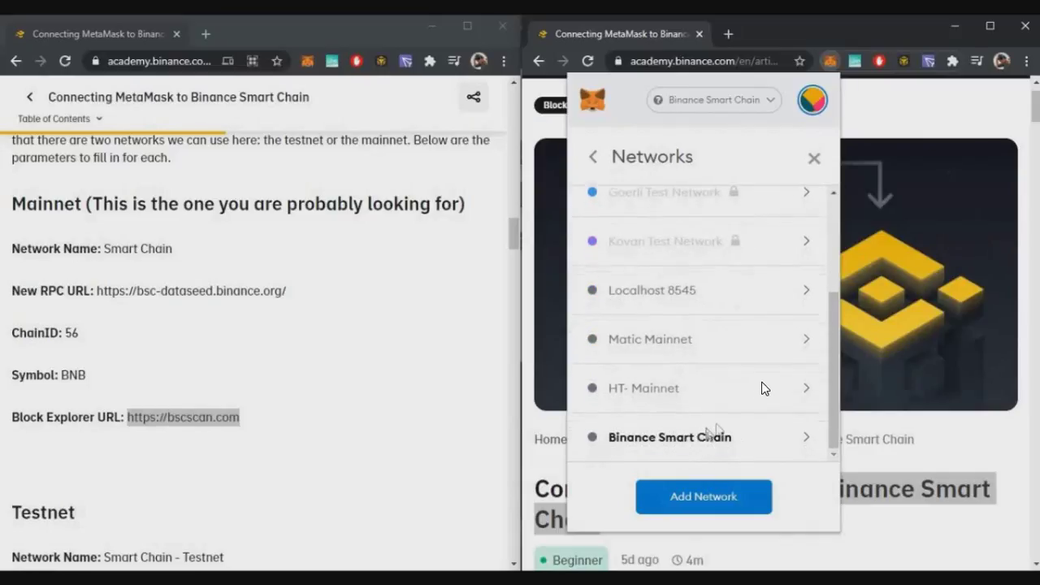
pyautogui.click(747, 437)
pyautogui.click(594, 157)
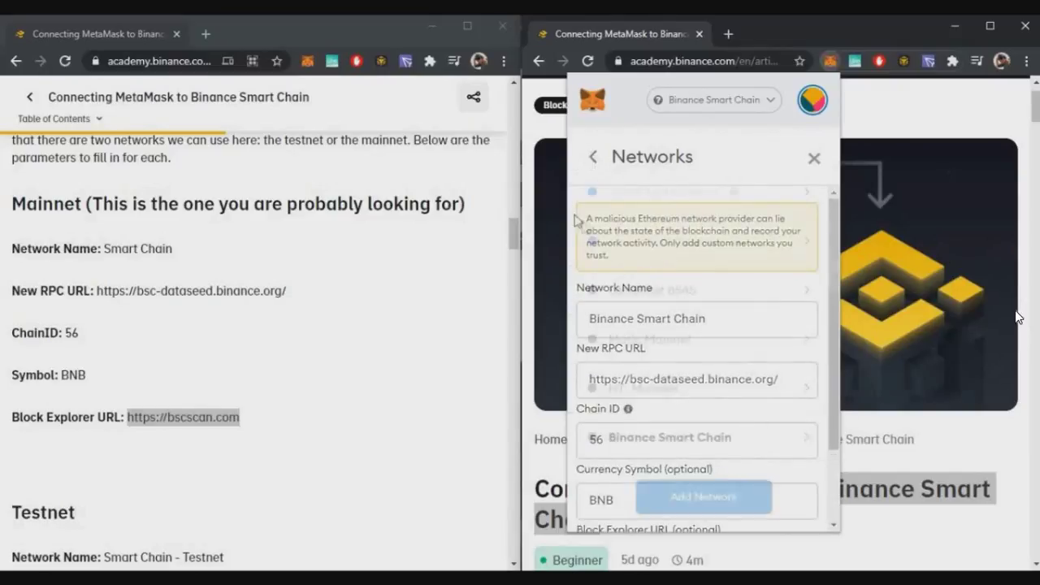
pyautogui.click(594, 159)
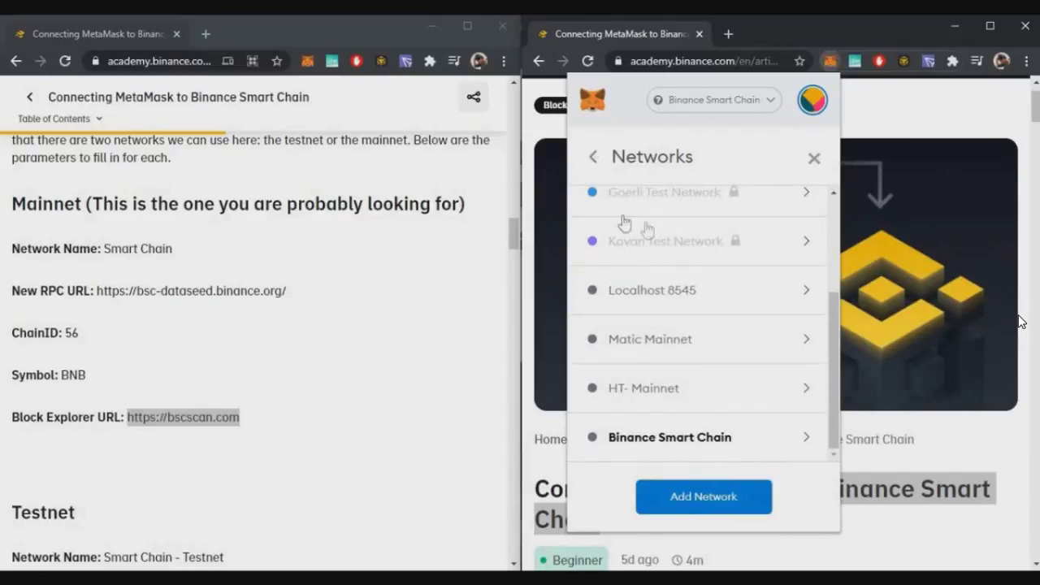
pyautogui.click(814, 158)
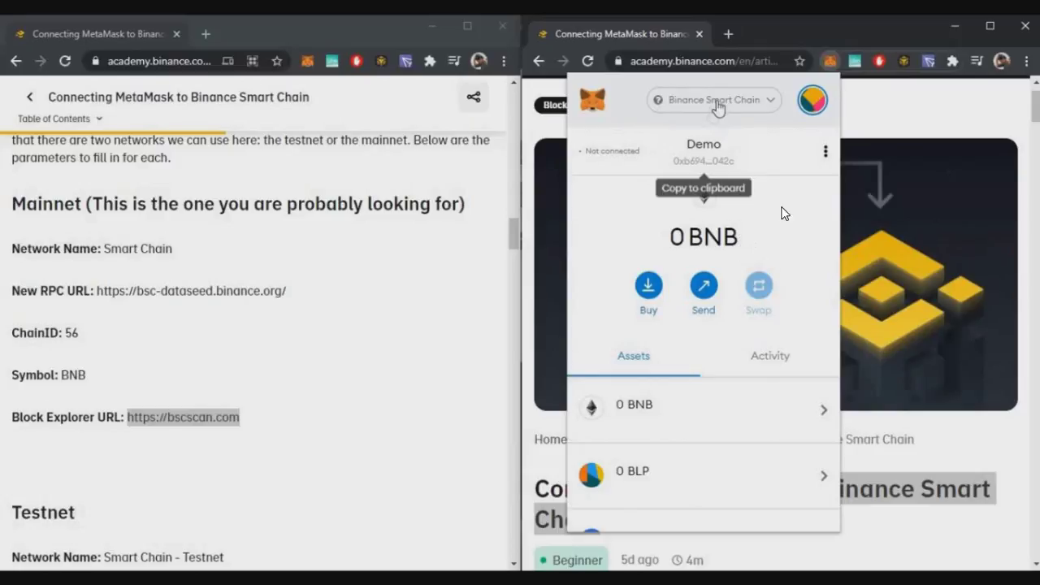
# Switch MetaMask to Ethereum Mainnet and back to Binance Smart Chain to compare the displayed currency.
pyautogui.click(709, 101)
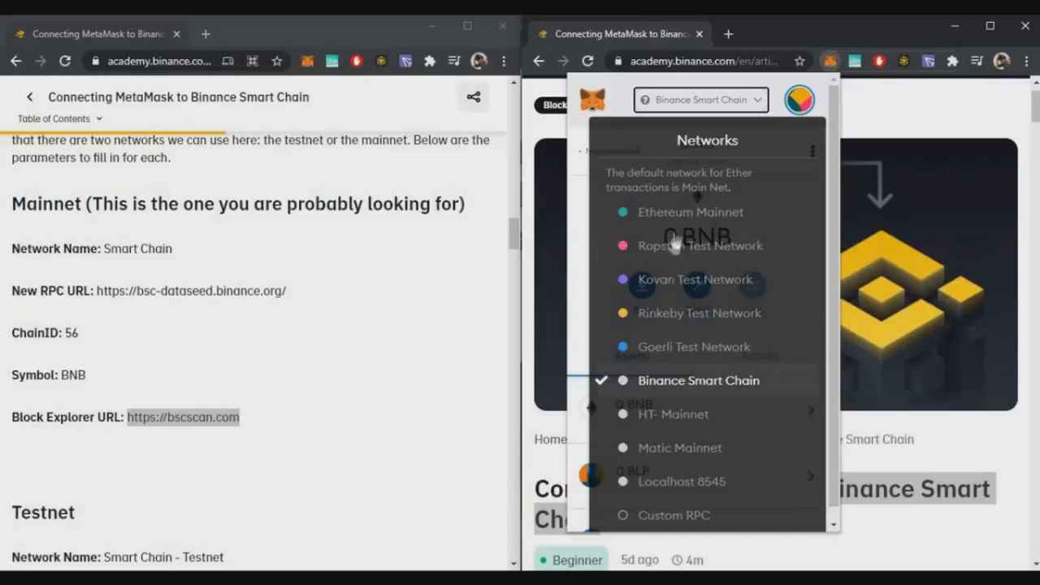
pyautogui.click(689, 213)
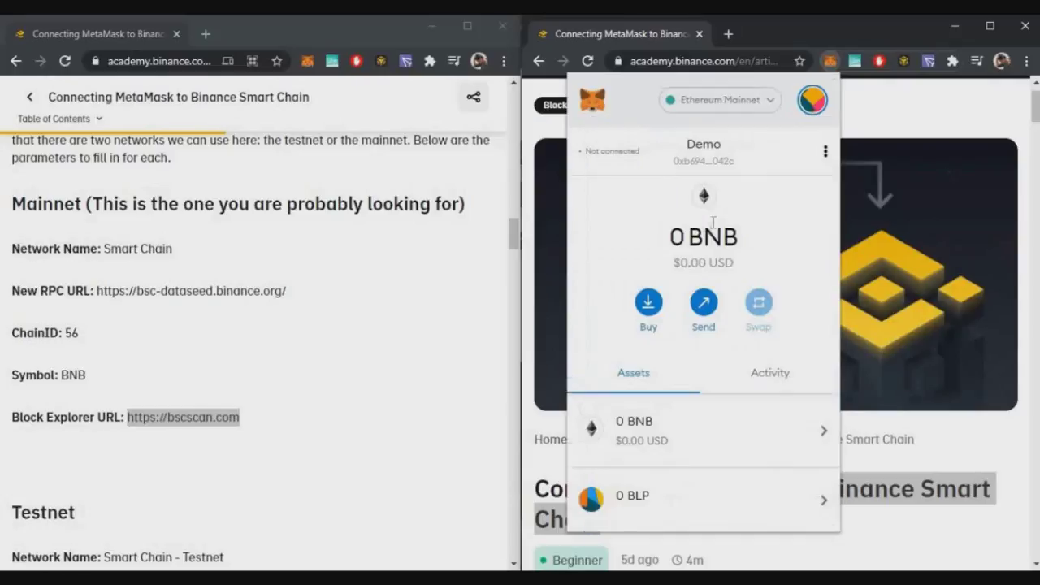
pyautogui.doubleClick(755, 223)
pyautogui.click(717, 99)
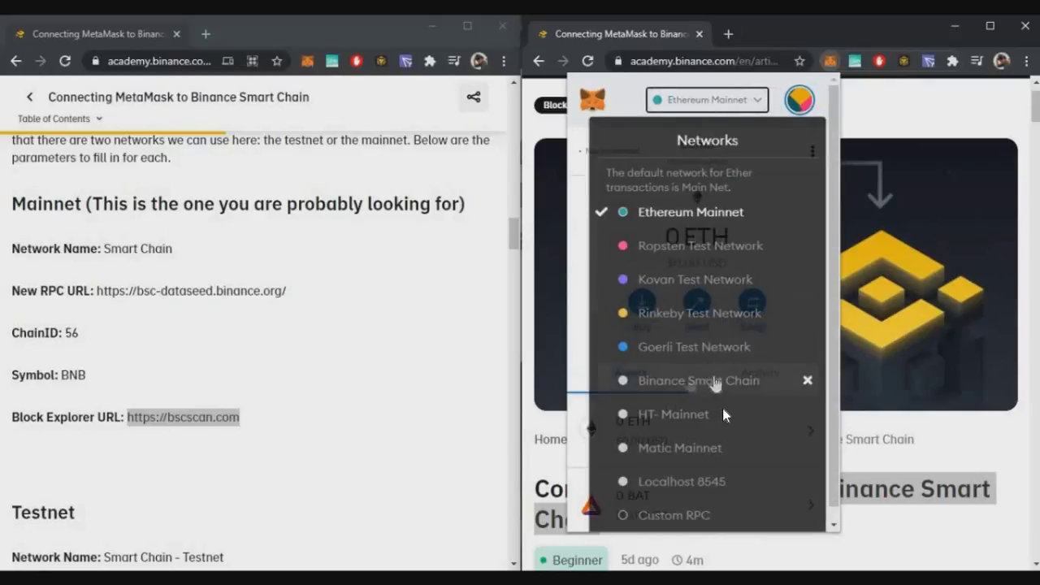
pyautogui.click(731, 386)
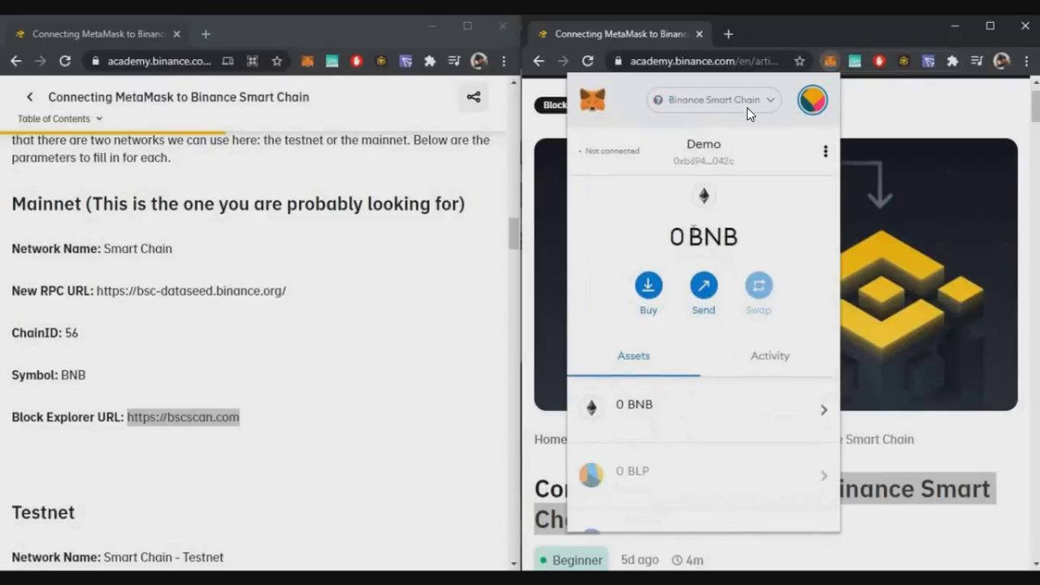
pyautogui.doubleClick(749, 242)
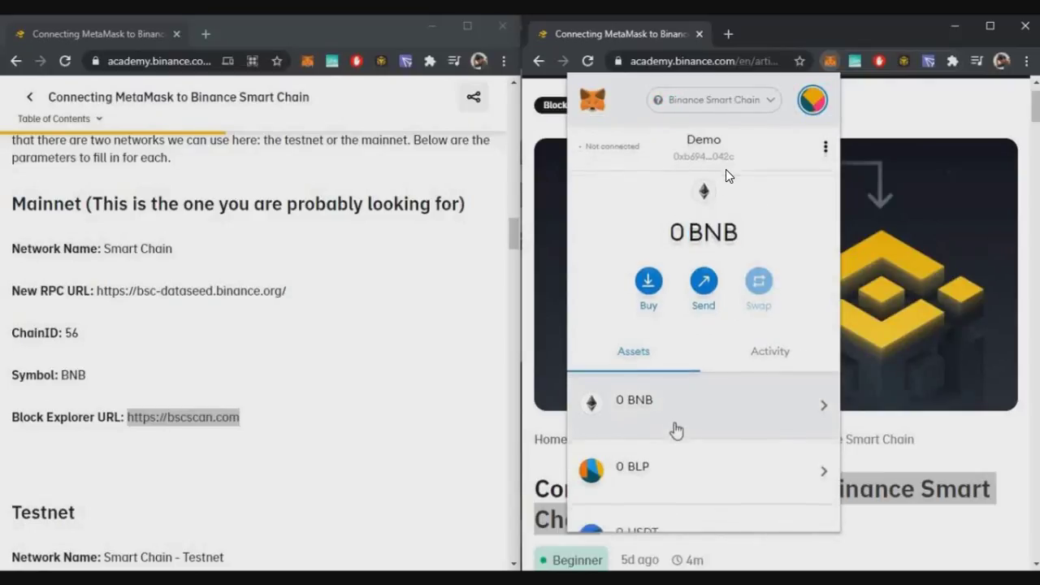
# Look over the wallet's assets on Binance Smart Chain and copy the Demo account's address.
pyautogui.scroll(-3, 683, 406)
pyautogui.scroll(3, 703, 234)
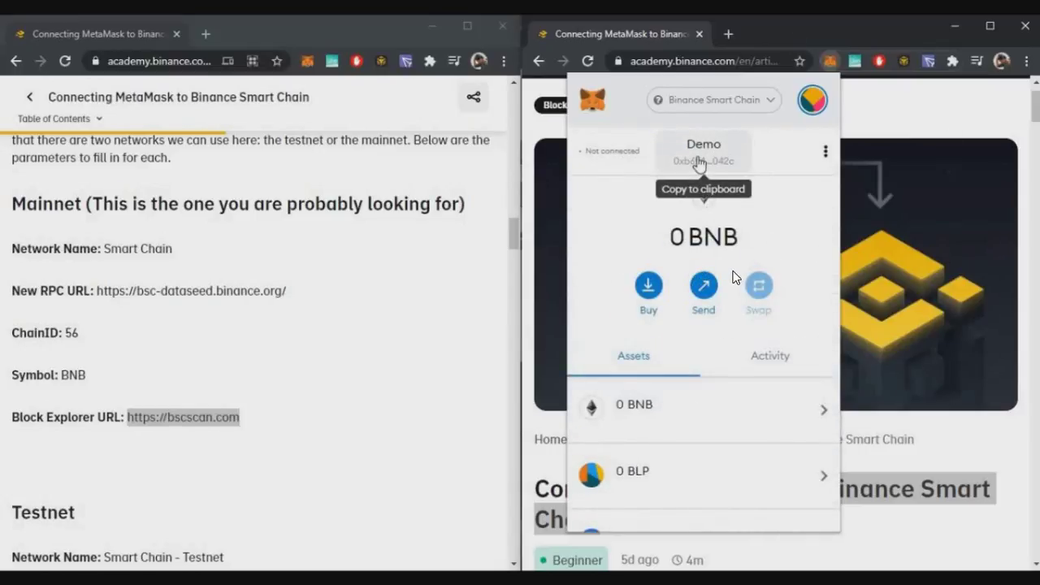
pyautogui.click(697, 162)
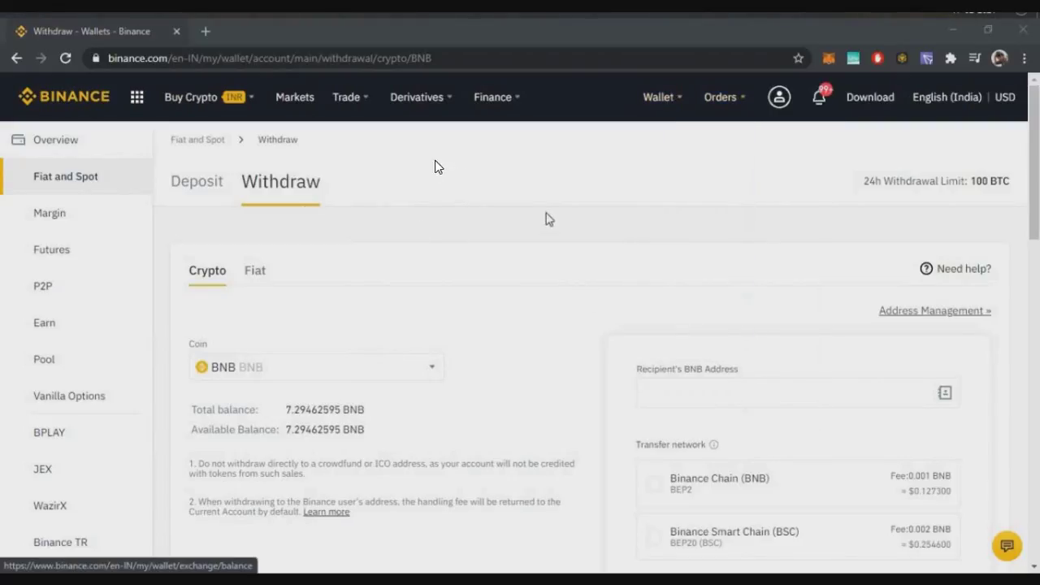
# Copy the Demo account's address from MetaMask into the recipient's BNB address on Binance's BNB withdrawal page.
pyautogui.scroll(-1, 434, 167)
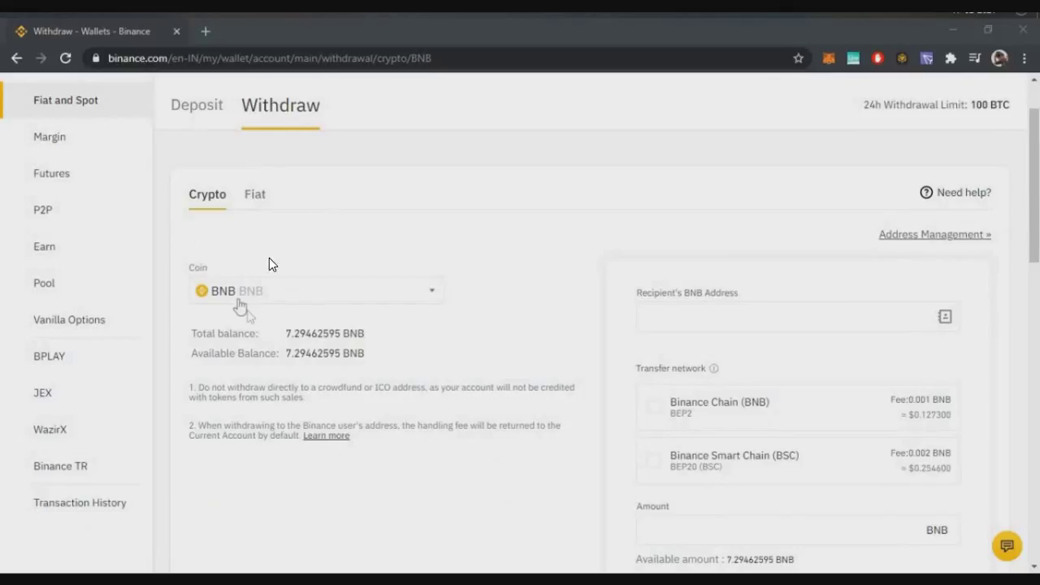
pyautogui.doubleClick(300, 331)
pyautogui.click(780, 251)
pyautogui.scroll(-1, 731, 251)
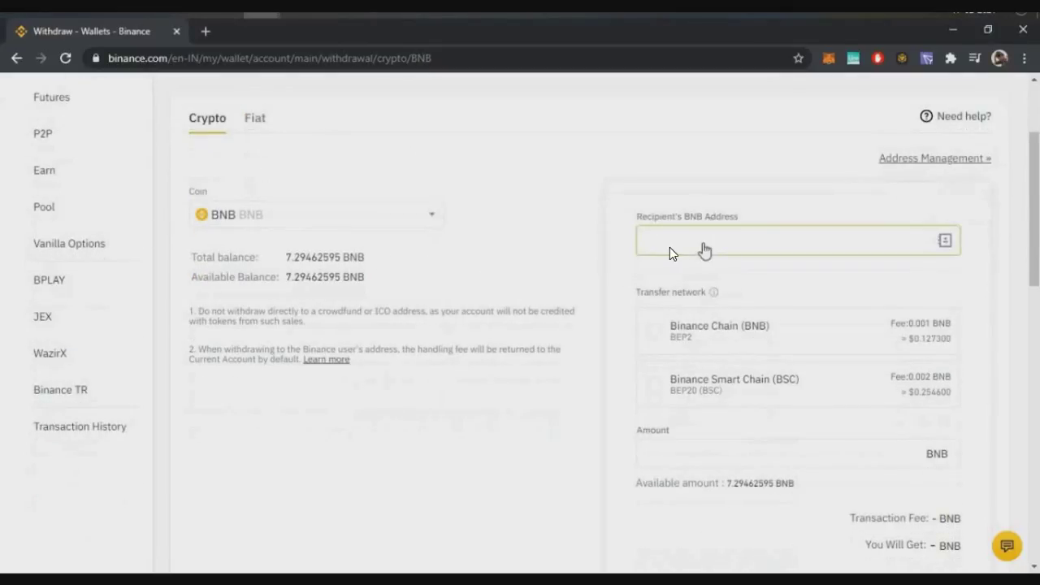
pyautogui.click(828, 58)
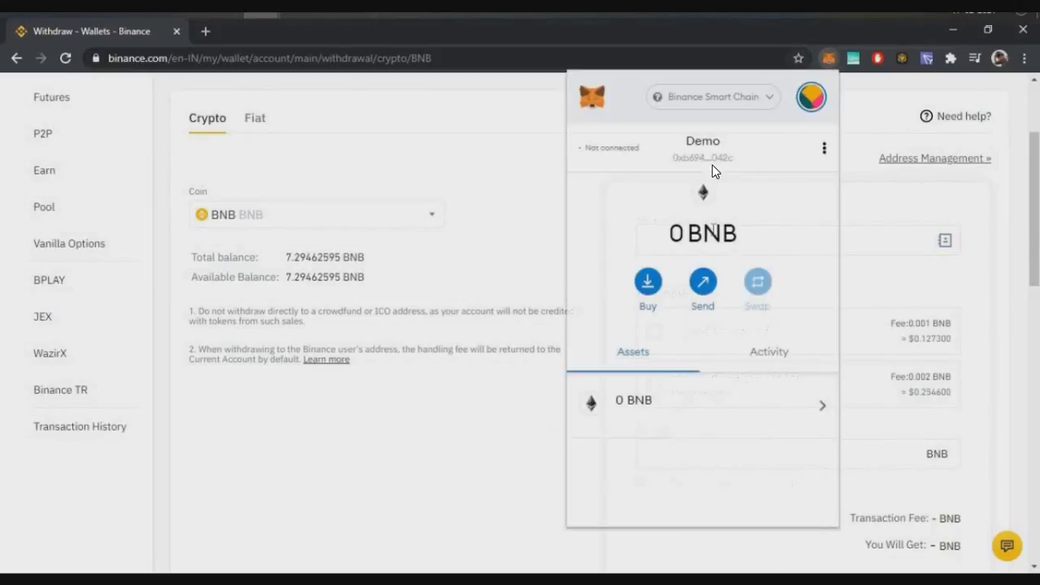
pyautogui.click(698, 155)
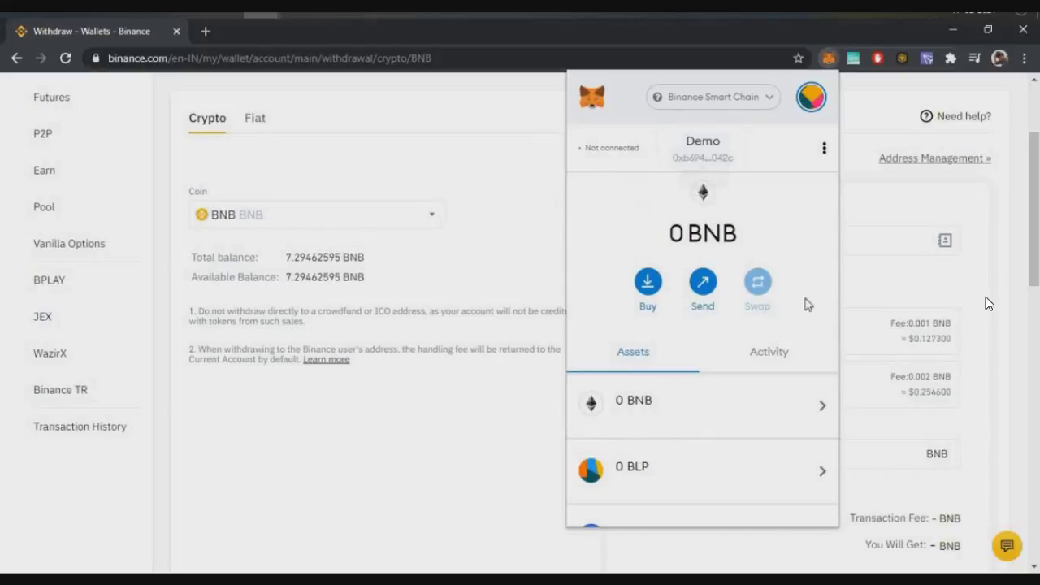
pyautogui.click(755, 247)
pyautogui.hotkey('ctrl', 'v')
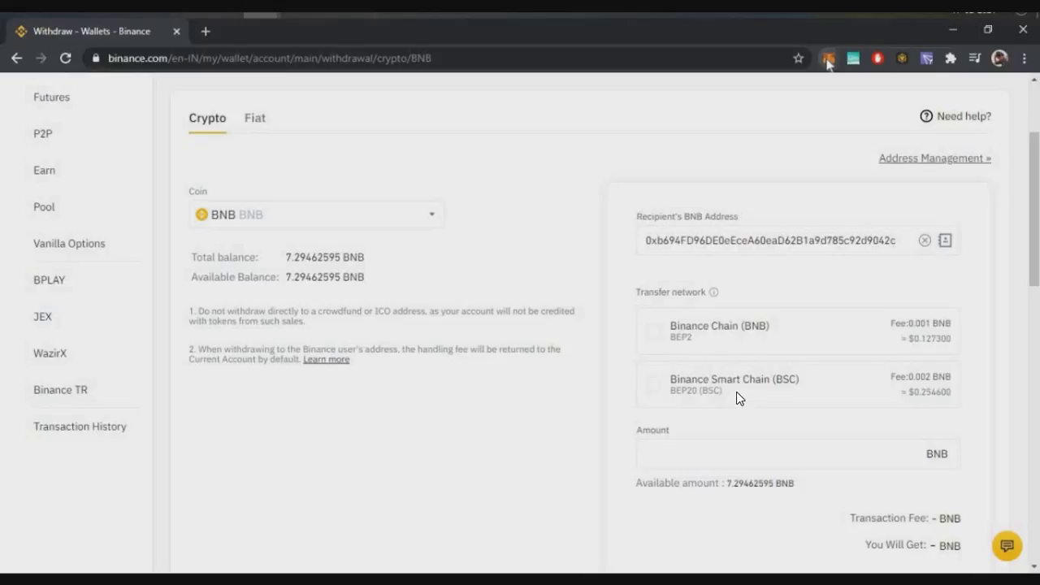
# Choose Binance Smart Chain (BSC), BEP20, as the transfer network for the BNB withdrawal.
pyautogui.click(827, 58)
pyautogui.press('Escape')
pyautogui.click(795, 392)
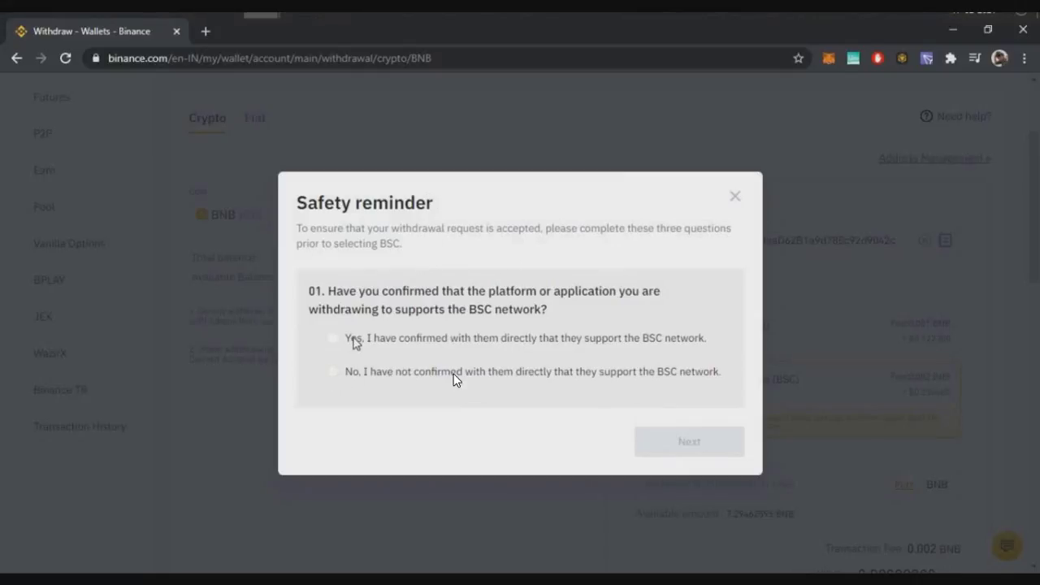
# Complete the three safety questions, confirming BSC support and that assets will likely be lost on a platform without it, and acknowledge the reminder.
pyautogui.click(423, 340)
pyautogui.click(688, 441)
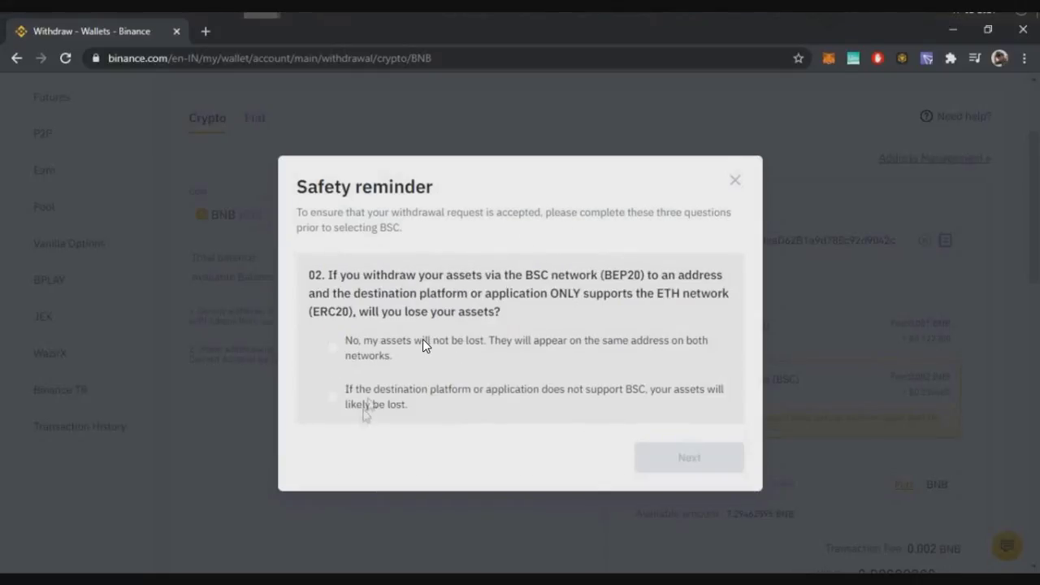
pyautogui.click(333, 396)
pyautogui.click(707, 447)
pyautogui.click(333, 327)
pyautogui.click(689, 441)
pyautogui.doubleClick(520, 297)
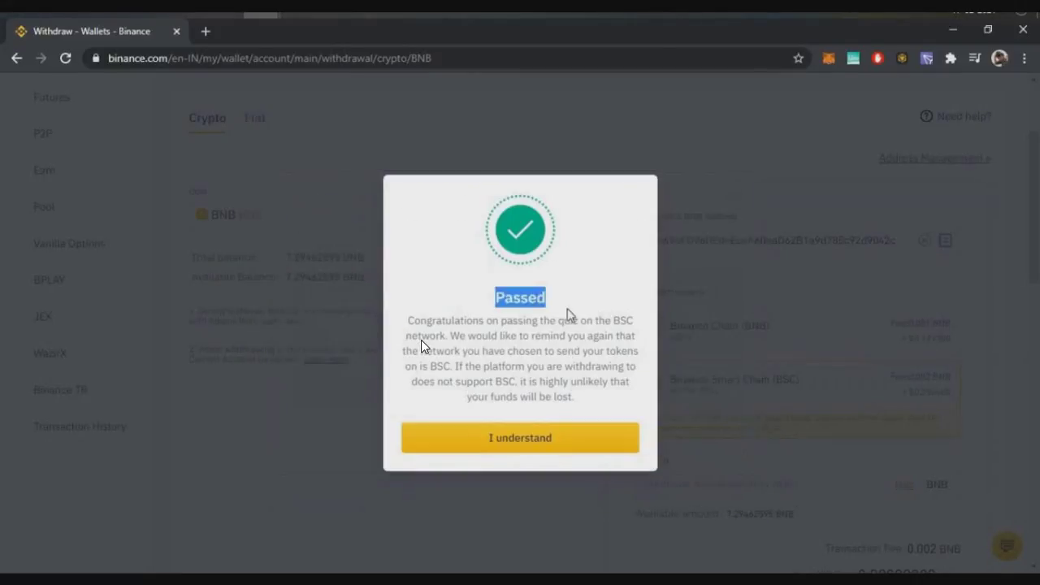
pyautogui.click(562, 447)
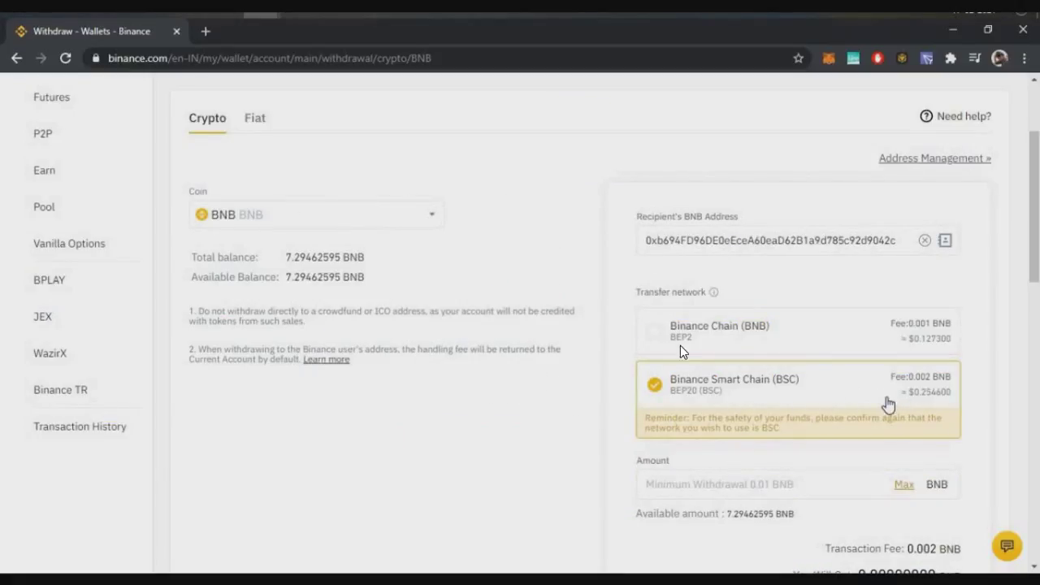
# Set the withdrawal amount to the maximum, 7.29462595 BNB, review the transaction fee and submit the withdrawal.
pyautogui.scroll(-3, 889, 389)
pyautogui.click(904, 255)
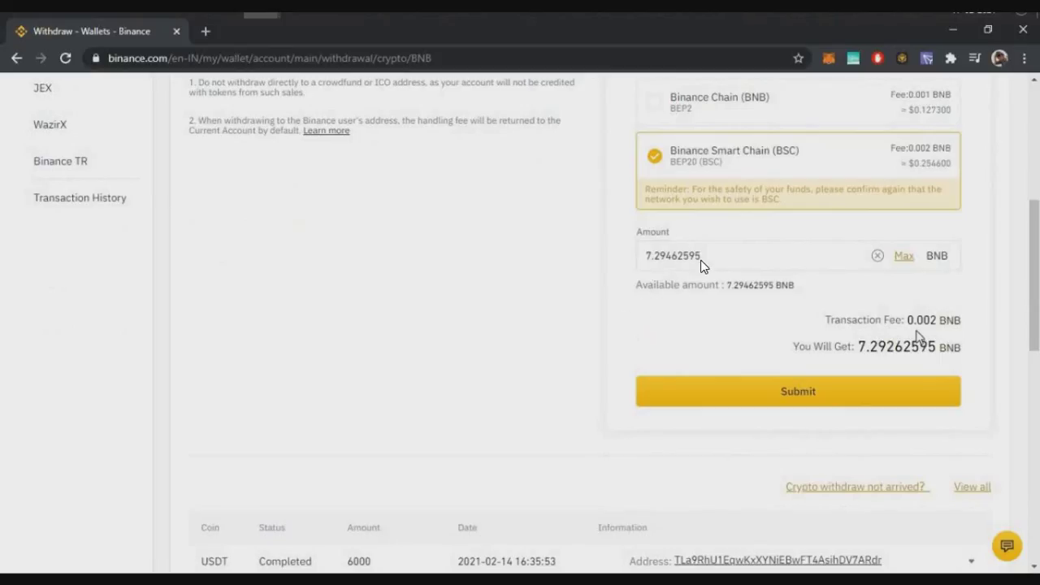
pyautogui.moveTo(947, 320); pyautogui.dragTo(903, 322)
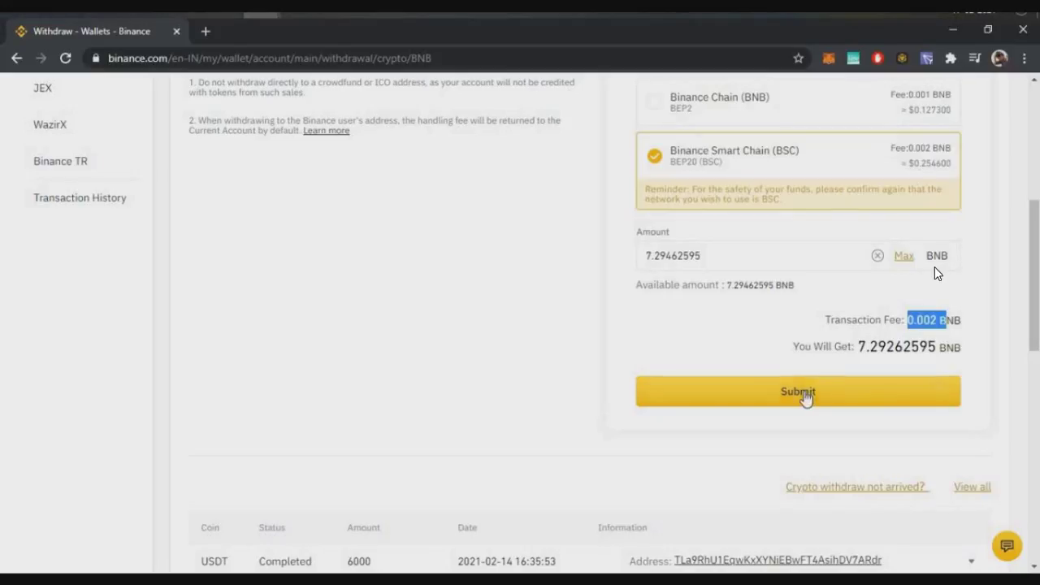
pyautogui.click(719, 390)
# Request and enter the phone and e-mail verification codes, and submit the security verification for the withdrawal.
pyautogui.click(593, 325)
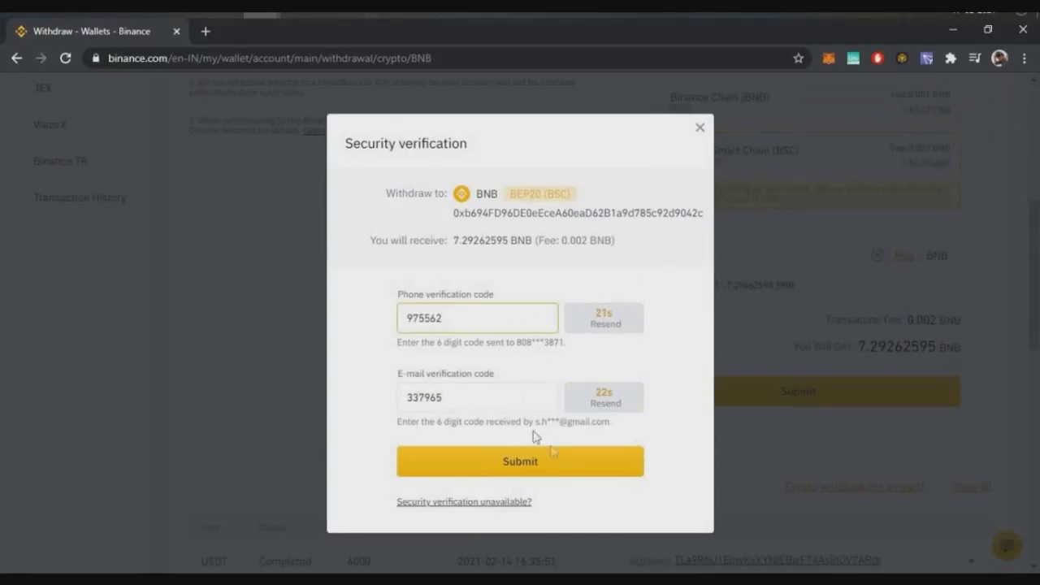
pyautogui.click(572, 463)
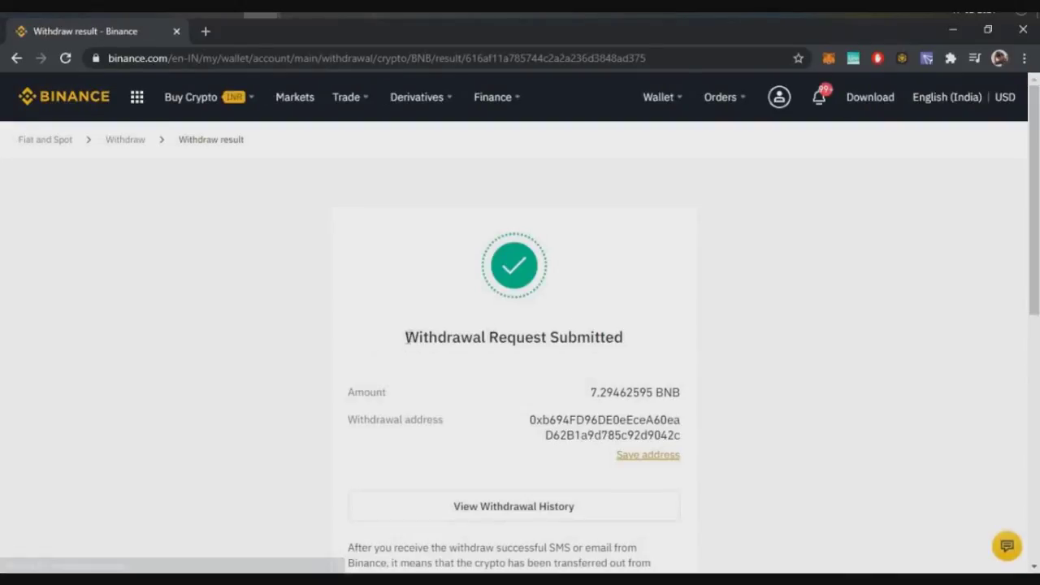
pyautogui.tripleClick(663, 318)
pyautogui.click(499, 368)
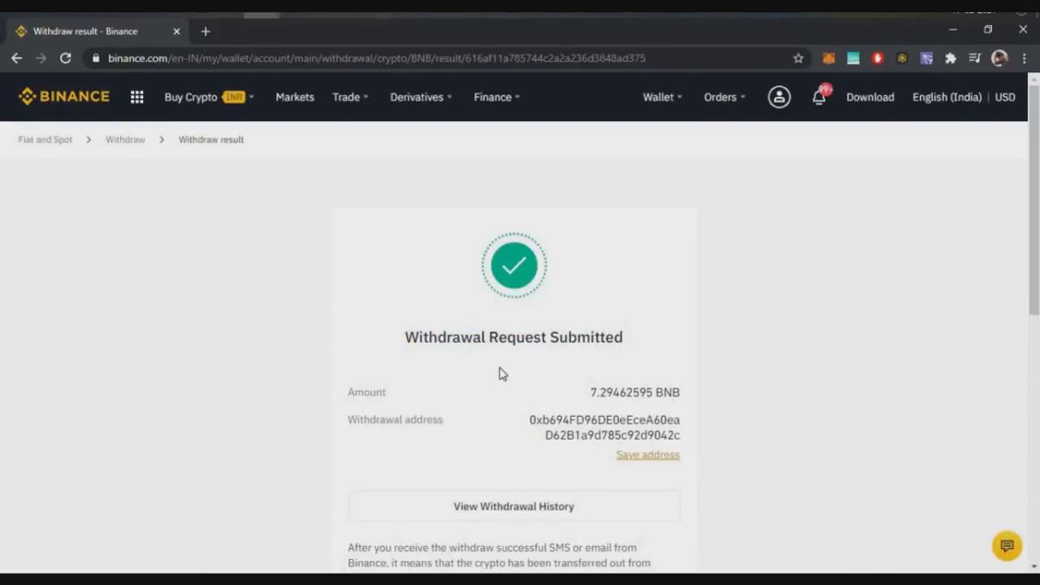
# Check the BNB balance in MetaMask and view the Demo account in the bscscan.com block explorer.
pyautogui.scroll(-1, 499, 368)
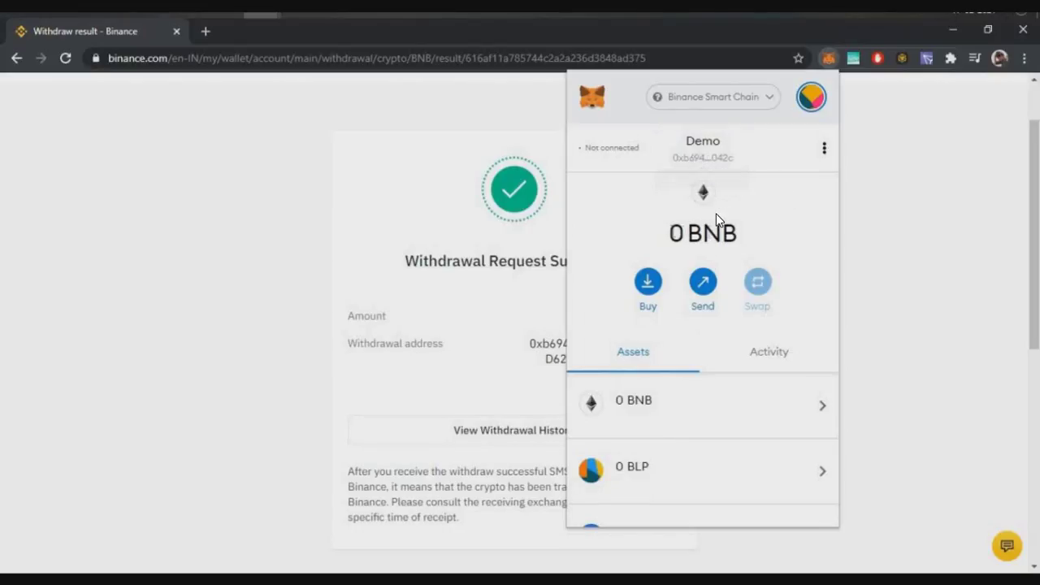
pyautogui.moveTo(716, 213); pyautogui.dragTo(670, 233)
pyautogui.click(824, 149)
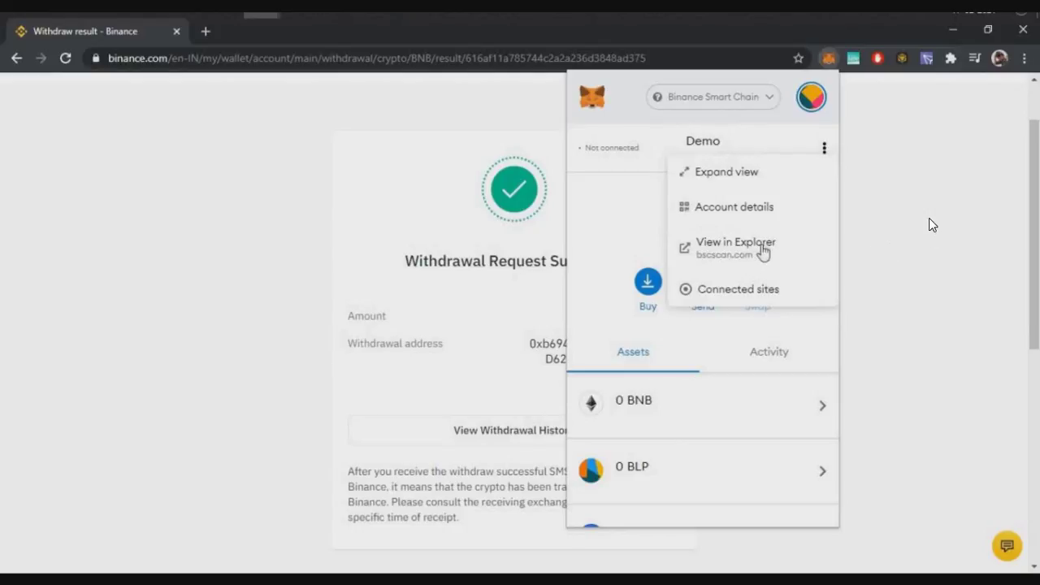
pyautogui.click(751, 252)
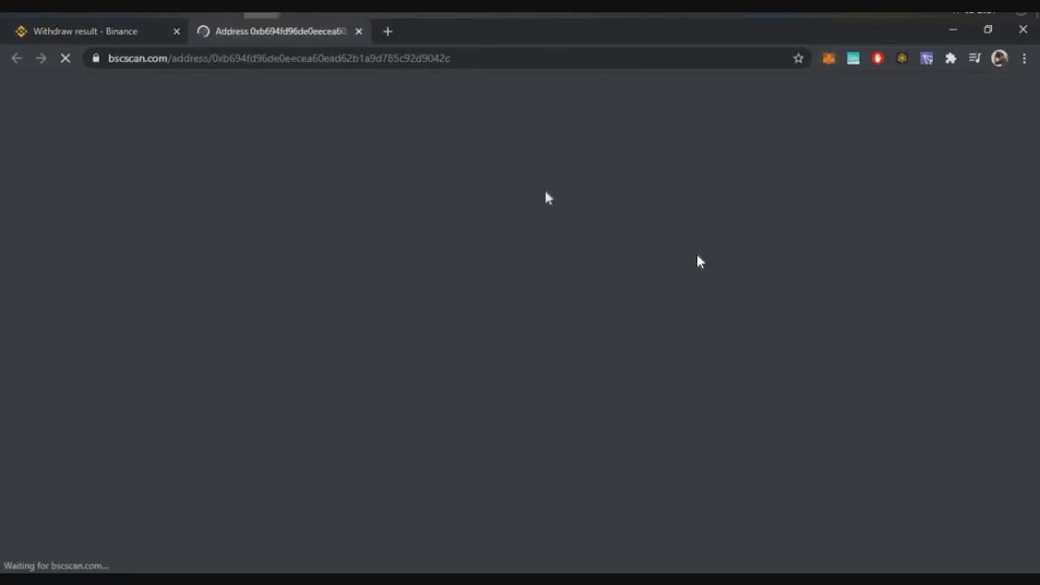
pyautogui.scroll(-1, 439, 309)
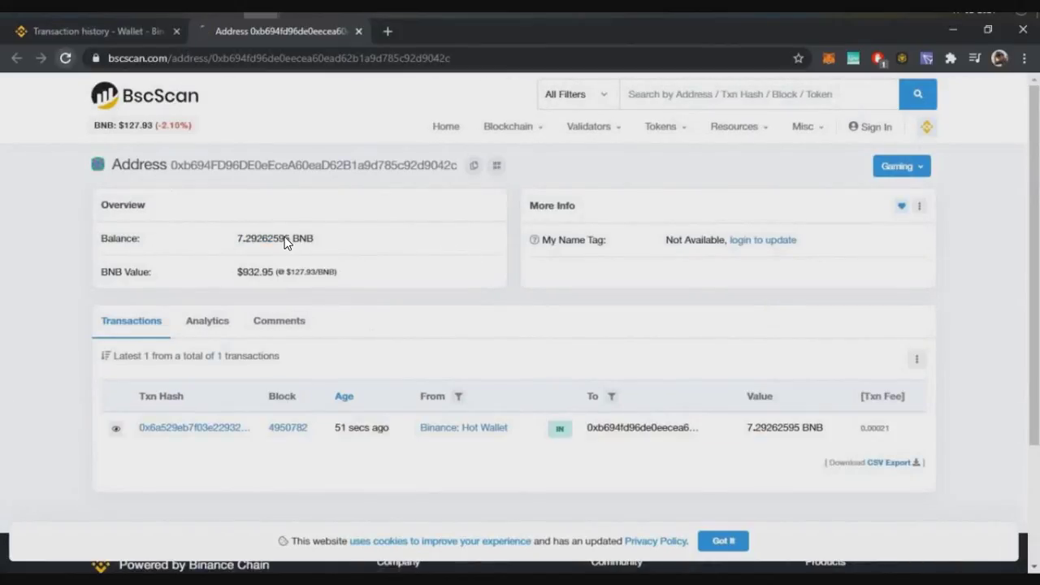
# Reload the BscScan address page and check the account's BNB balance.
pyautogui.press('F5')
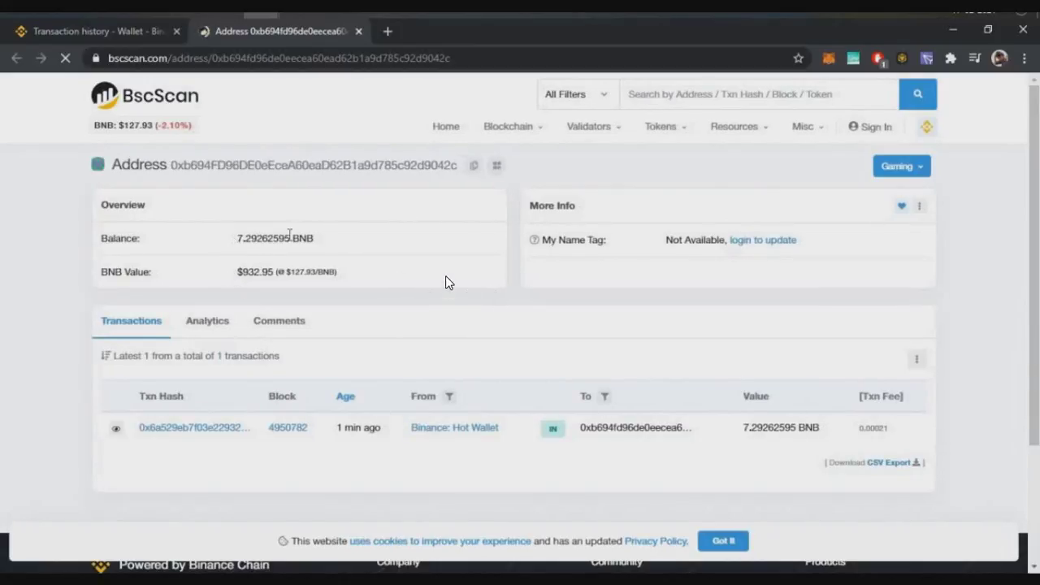
pyautogui.doubleClick(236, 238)
pyautogui.click(414, 221)
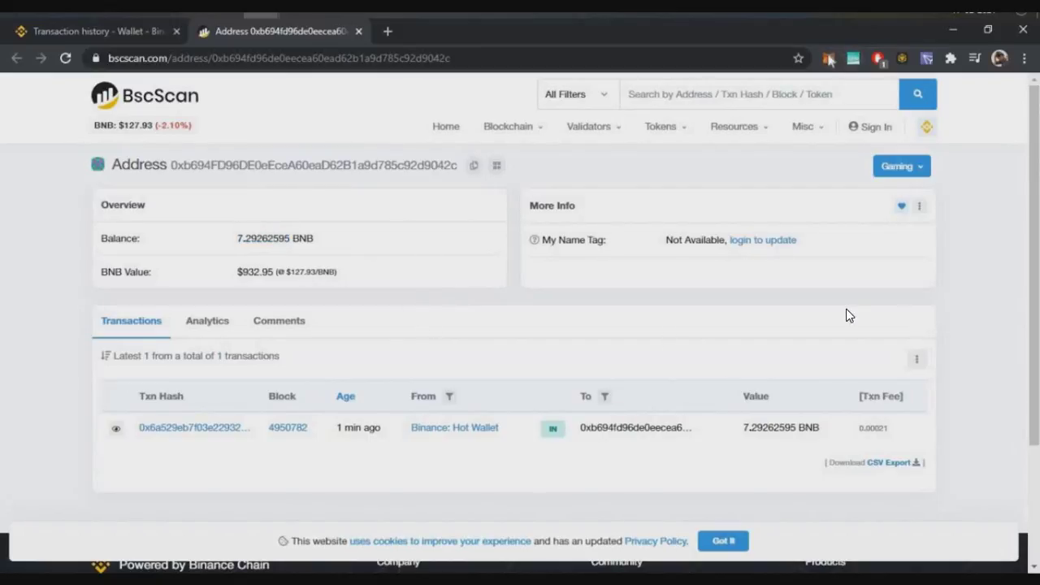
# Reopen MetaMask and check that the withdrawn BNB has arrived in the Demo account.
pyautogui.hotkey('alt', 'shift', 'm')
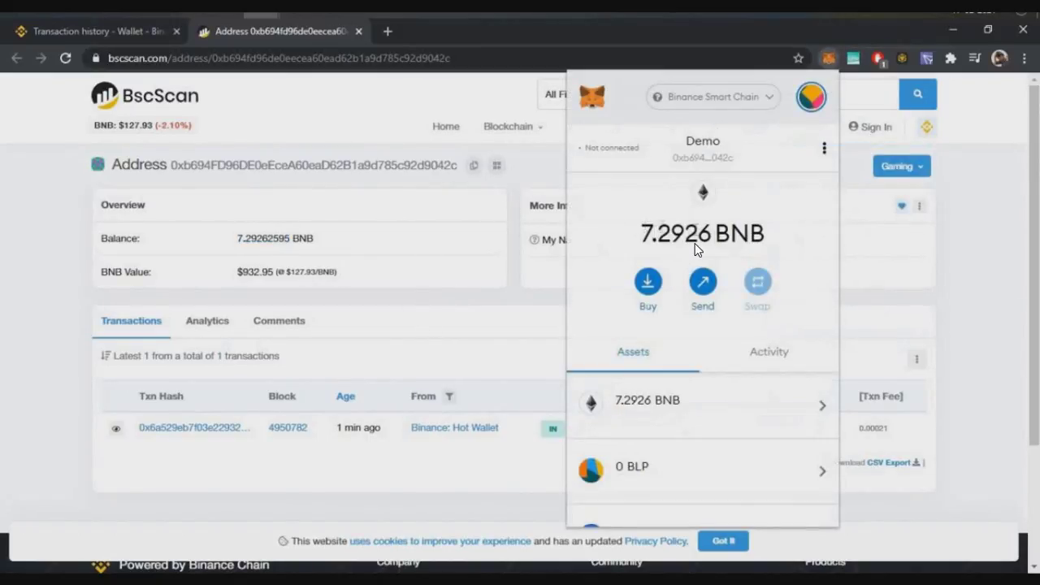
pyautogui.tripleClick(722, 244)
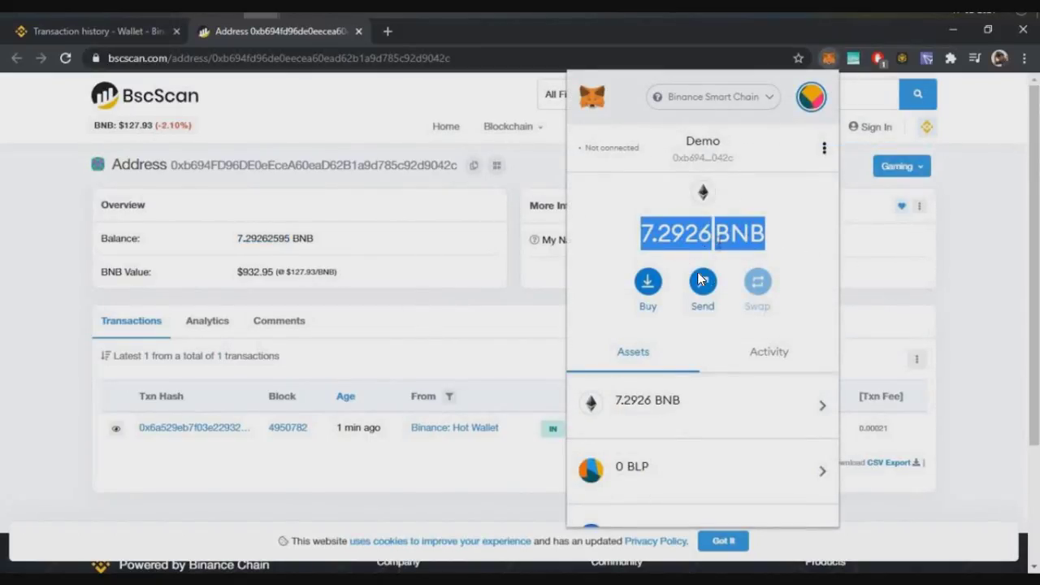
pyautogui.click(732, 195)
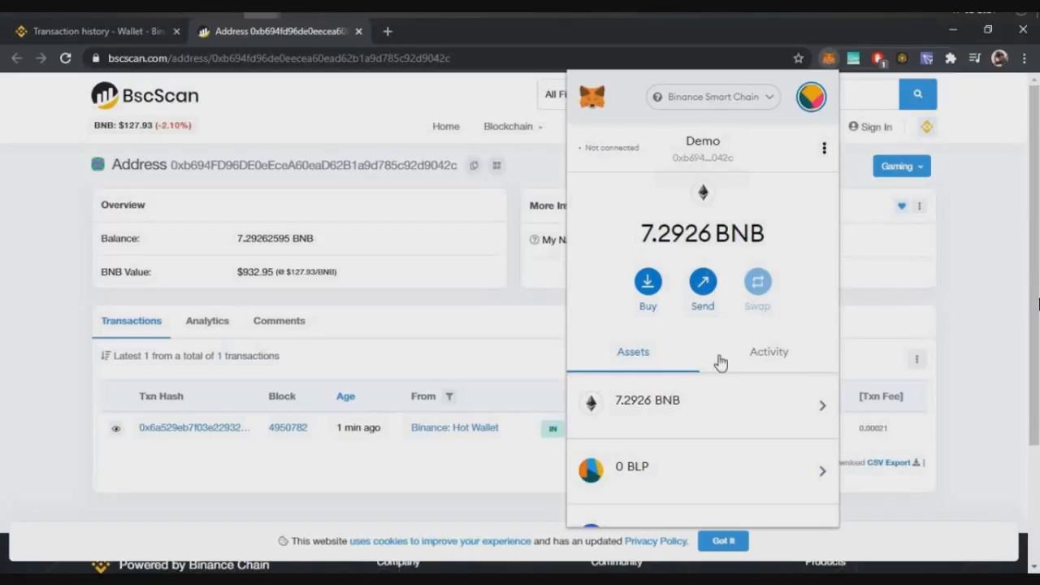
pyautogui.scroll(-1, 715, 356)
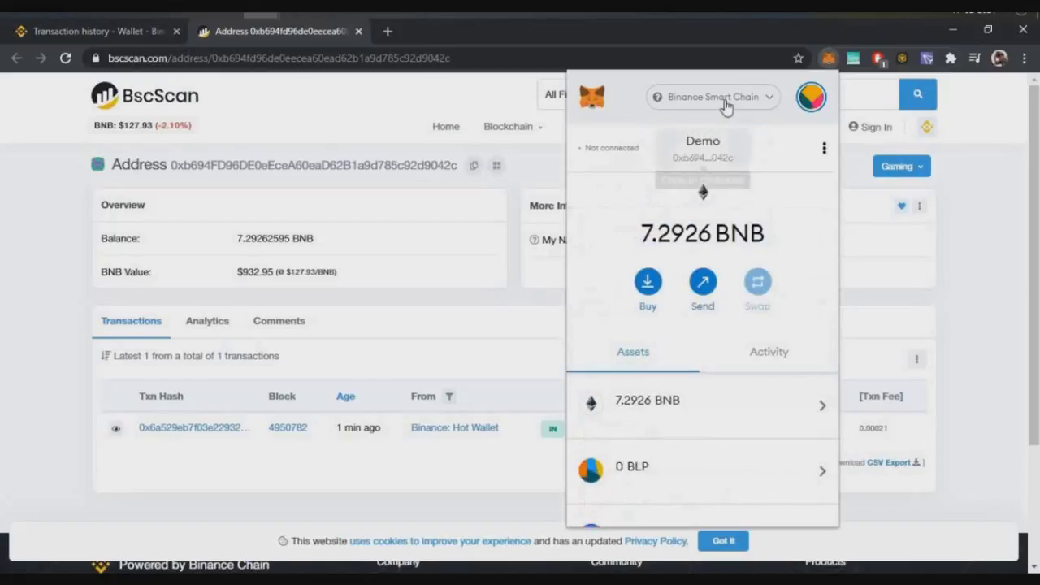
# Compare the Demo account's balance on Ethereum Mainnet with its balance on Binance Smart Chain, ending on Binance Smart Chain.
pyautogui.click(723, 108)
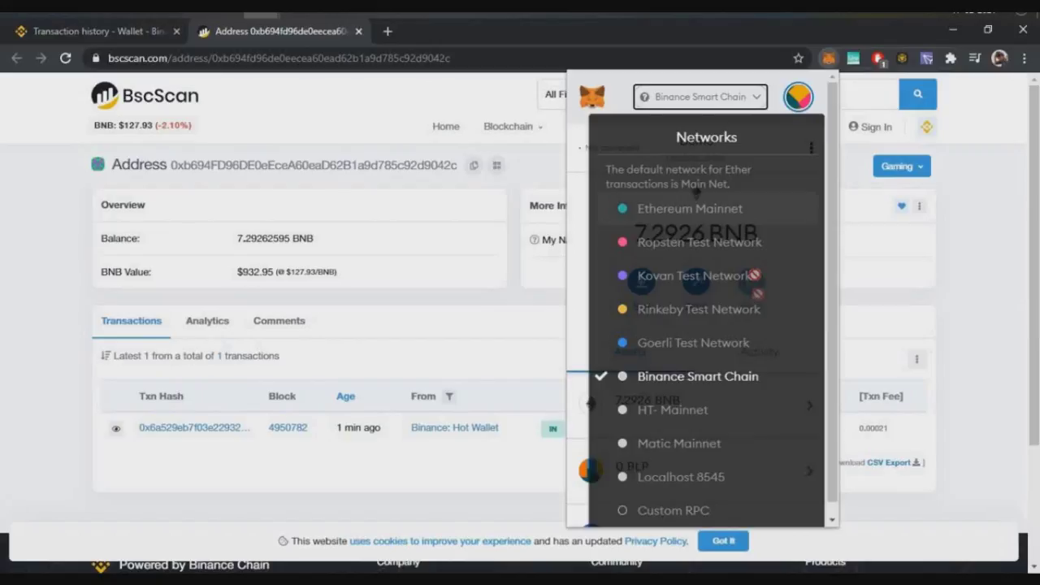
pyautogui.click(690, 208)
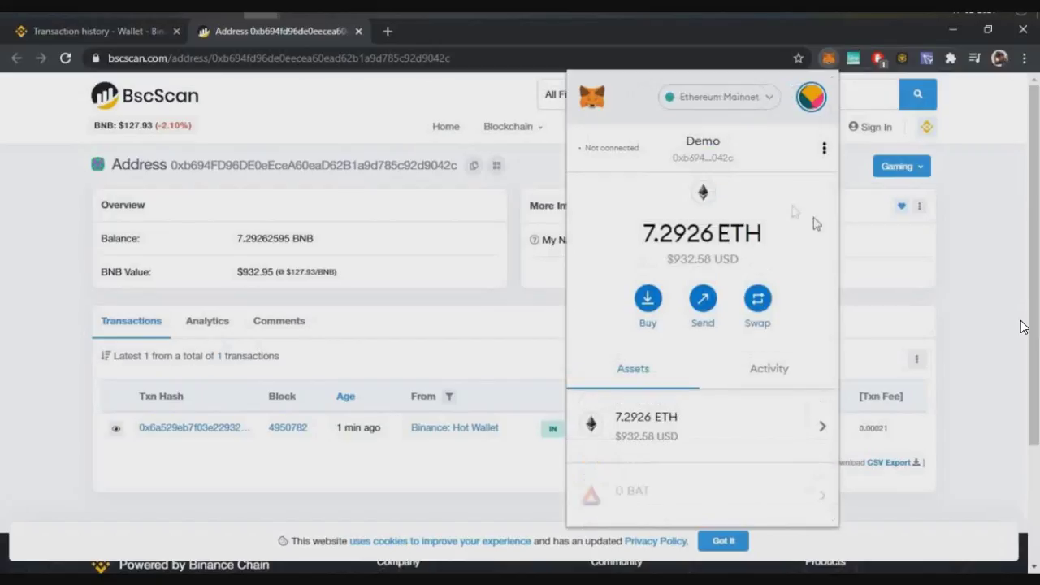
pyautogui.doubleClick(719, 233)
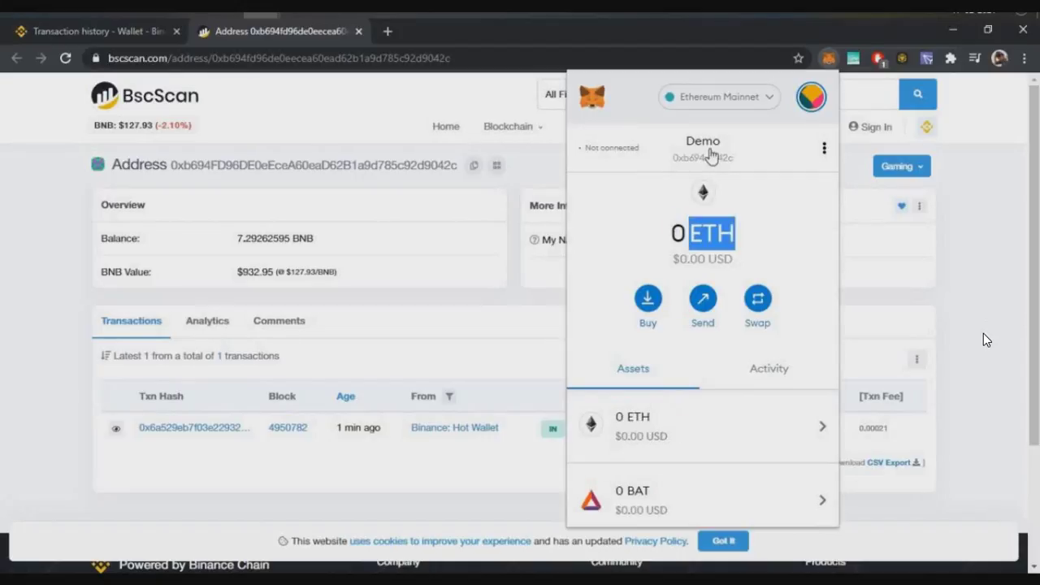
pyautogui.click(720, 97)
pyautogui.click(723, 378)
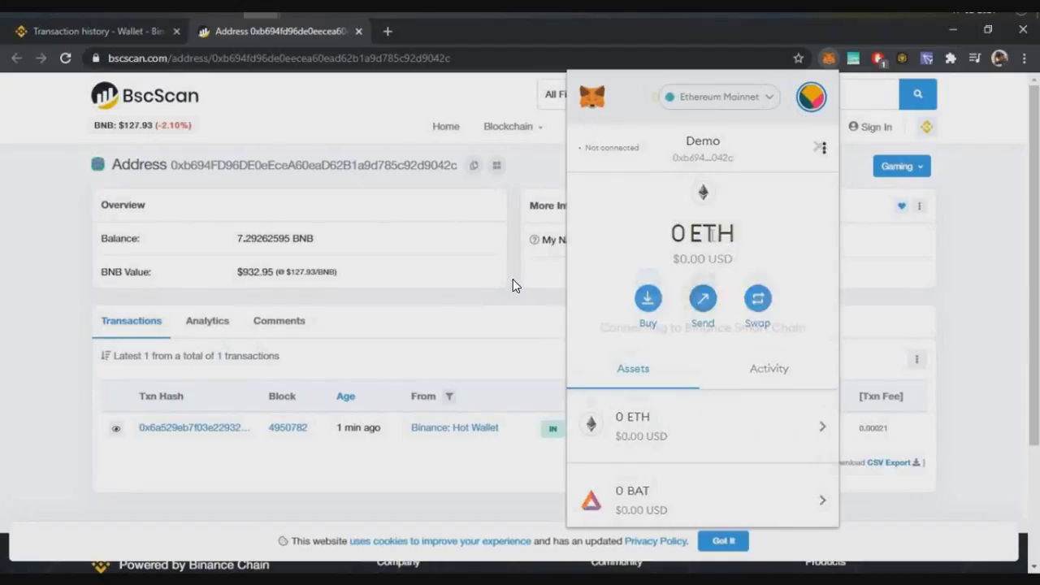
pyautogui.doubleClick(739, 234)
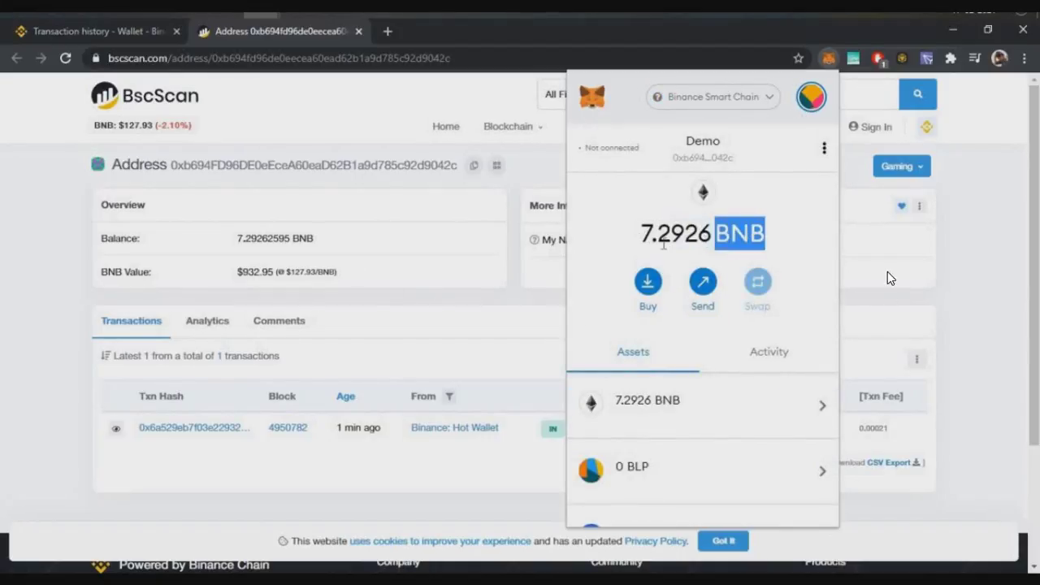
# Look through the Demo account's token list in MetaMask and close the wallet.
pyautogui.scroll(-5, 692, 377)
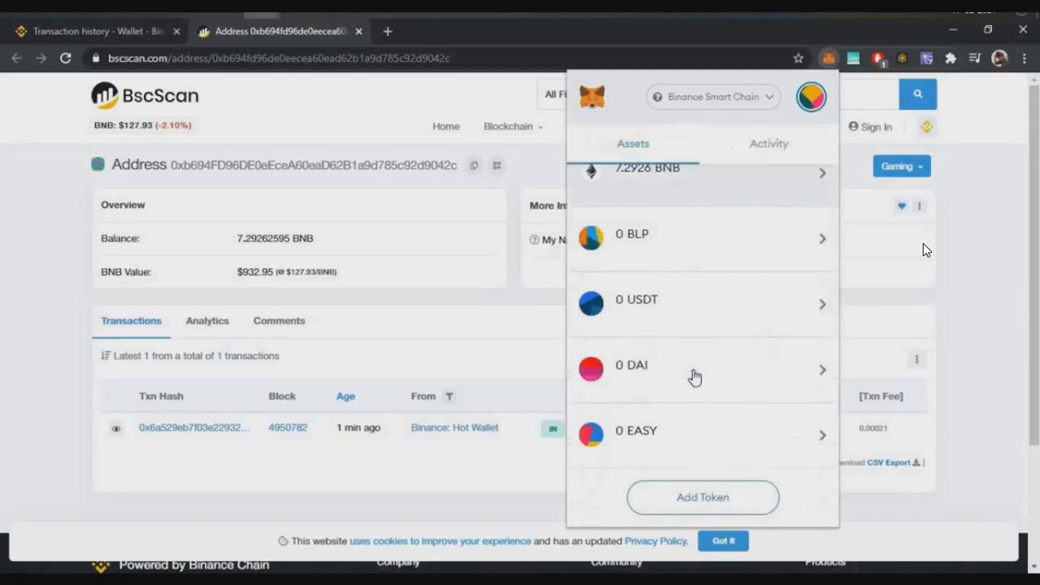
pyautogui.scroll(5, 697, 357)
pyautogui.click(923, 243)
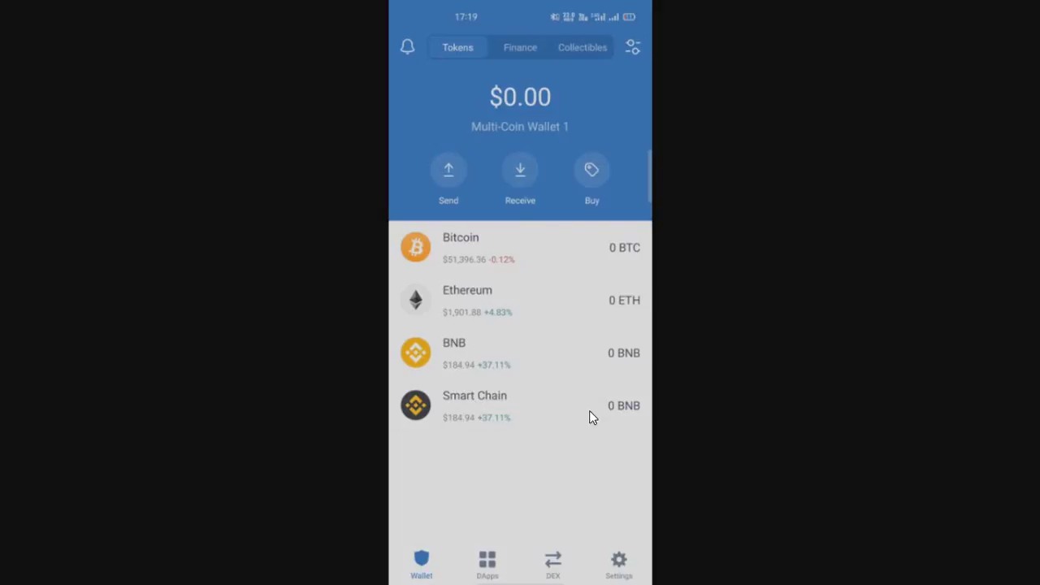
pyautogui.moveTo(529, 417)
pyautogui.mouseDown()
pyautogui.moveTo(515, 414)
pyautogui.moveTo(541, 420)
pyautogui.mouseUp()
pyautogui.moveTo(529, 367); pyautogui.dragTo(524, 373)
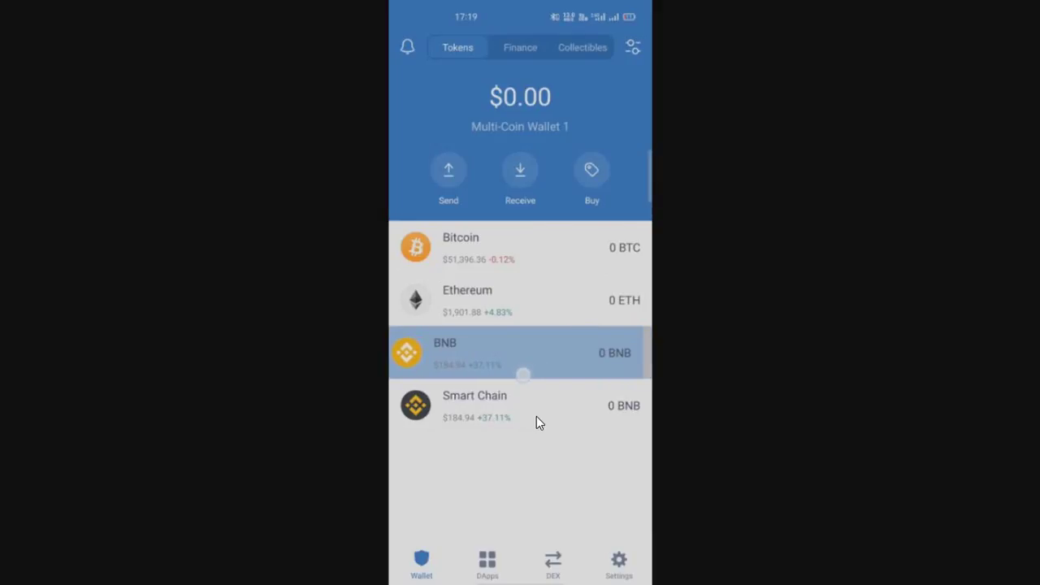
pyautogui.moveTo(523, 373); pyautogui.dragTo(554, 363)
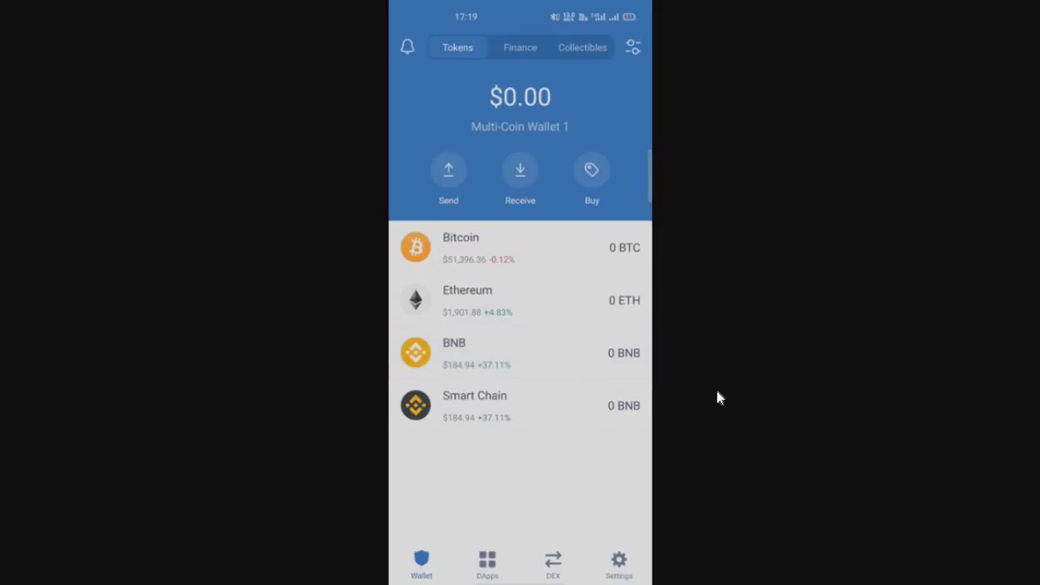
# Find PancakeSwap in the DeFi section of the mobile wallet's DApp browser and open it.
pyautogui.click(488, 562)
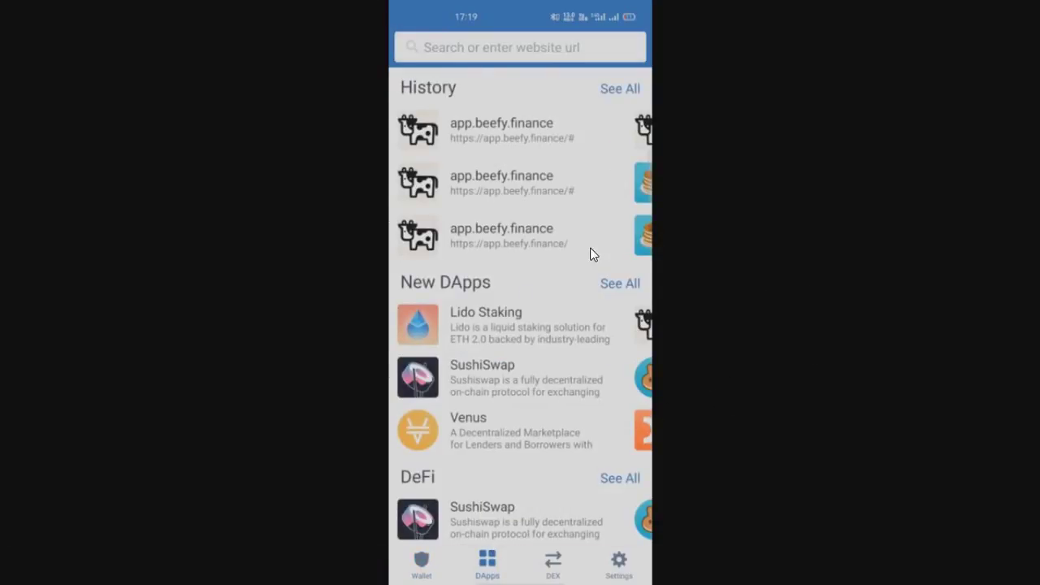
pyautogui.scroll(-5, 530, 251)
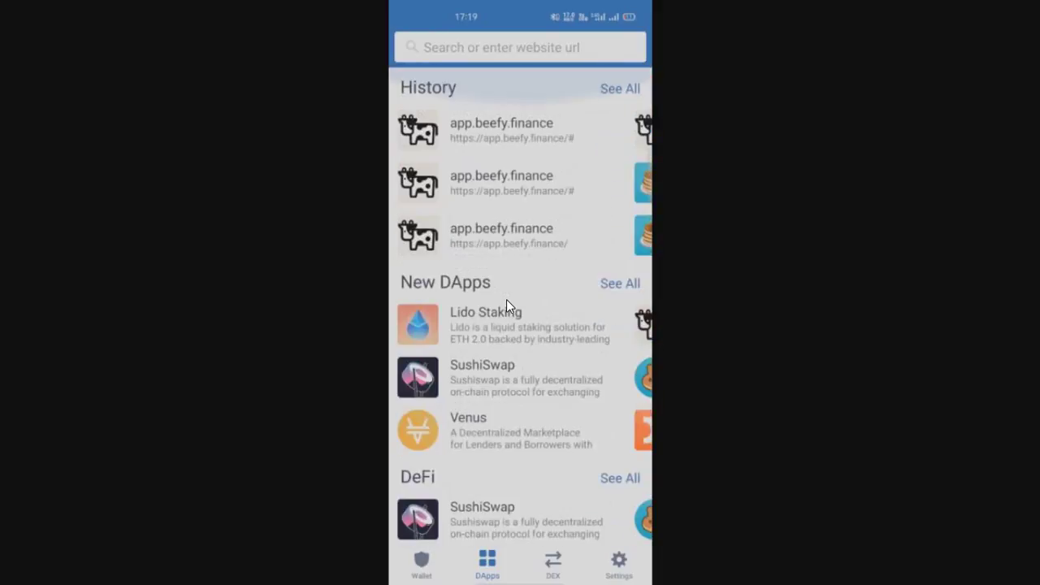
pyautogui.scroll(-5, 471, 286)
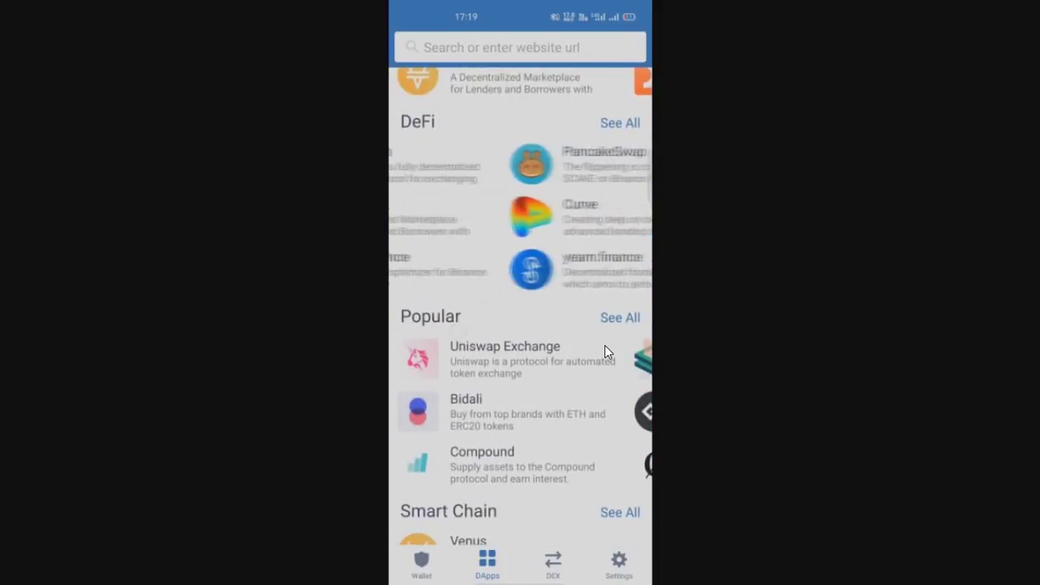
pyautogui.moveTo(607, 291); pyautogui.dragTo(475, 221)
pyautogui.click(474, 221)
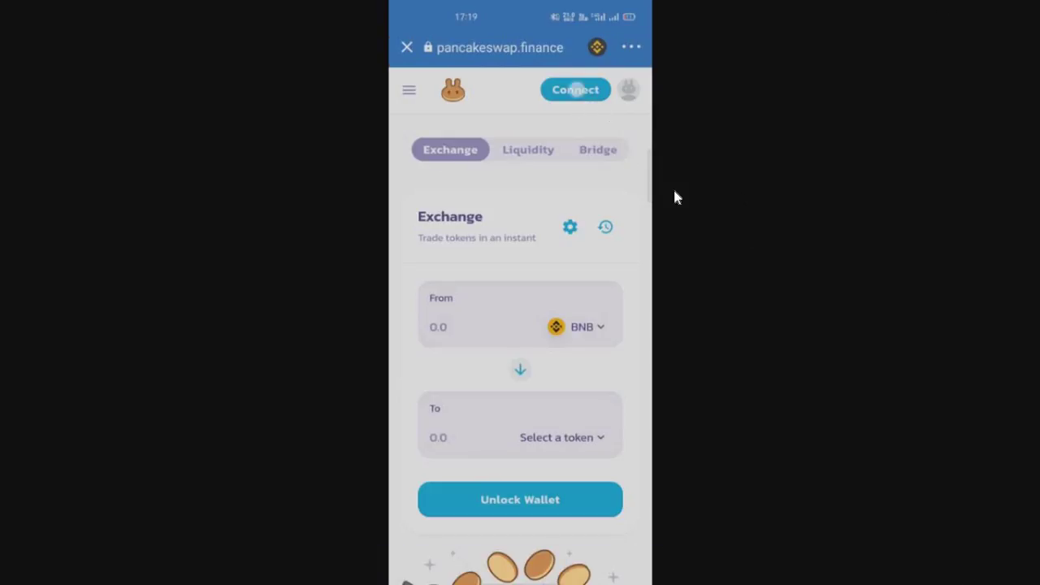
# Connect the mobile wallet to PancakeSwap and stay on the token exchange page.
pyautogui.click(546, 237)
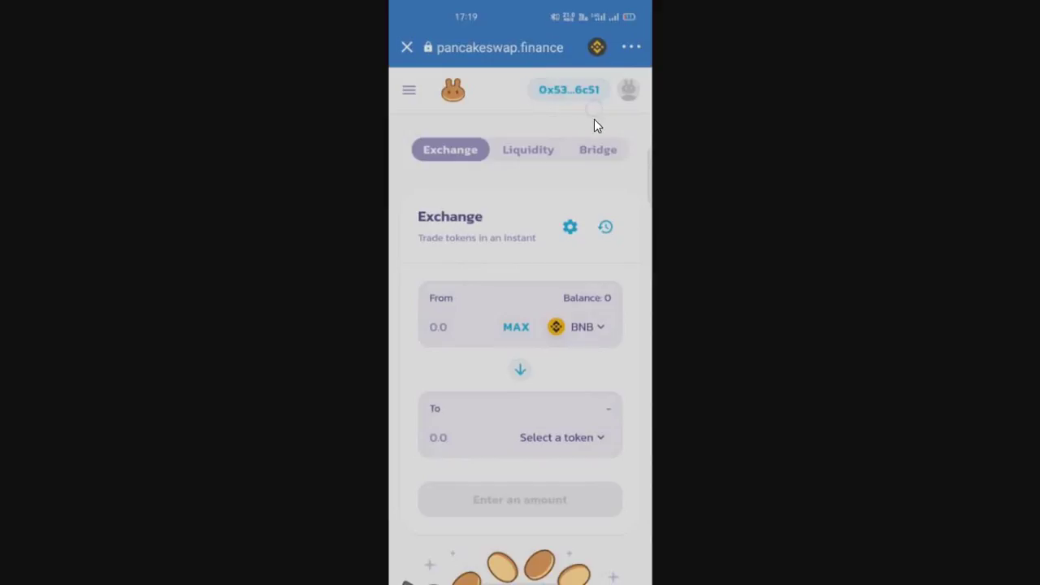
pyautogui.click(471, 153)
# Choose ADA as the token to receive for BNB in the exchange form, and open the liquidity page.
pyautogui.scroll(-1, 536, 226)
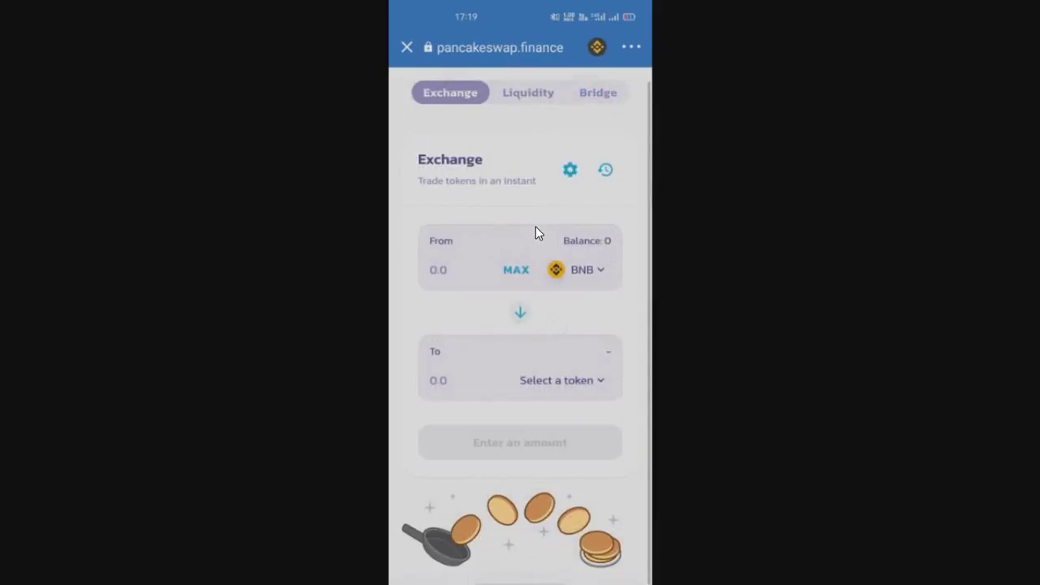
pyautogui.click(587, 381)
pyautogui.click(531, 341)
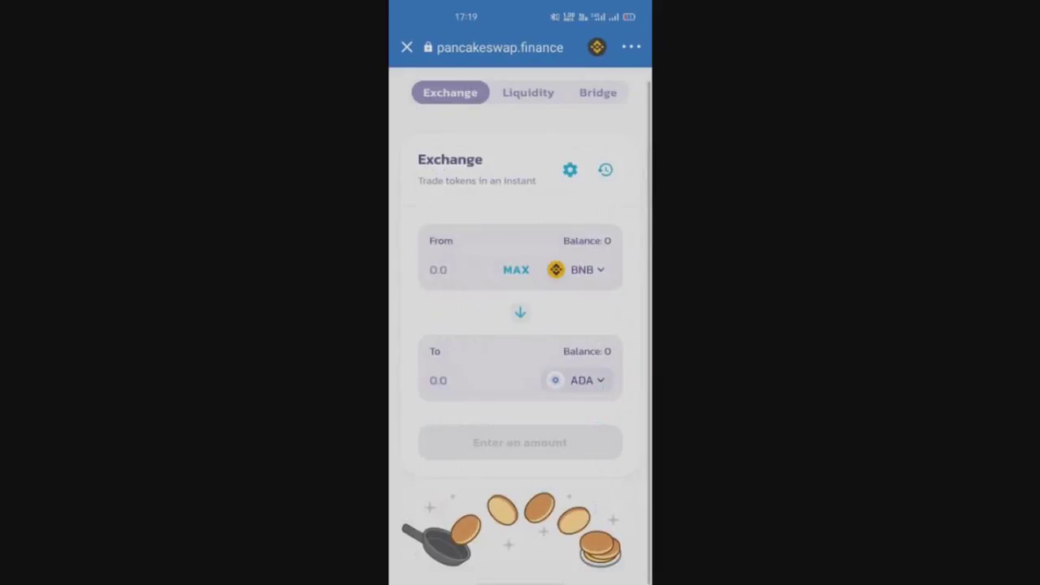
pyautogui.scroll(1, 528, 400)
pyautogui.scroll(-1, 528, 401)
pyautogui.scroll(1, 528, 400)
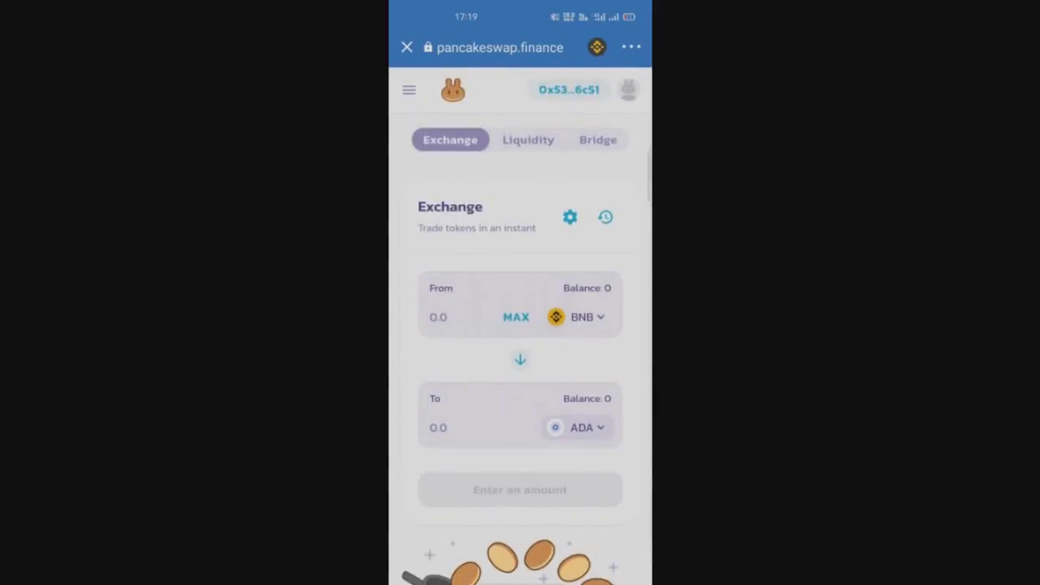
pyautogui.click(528, 140)
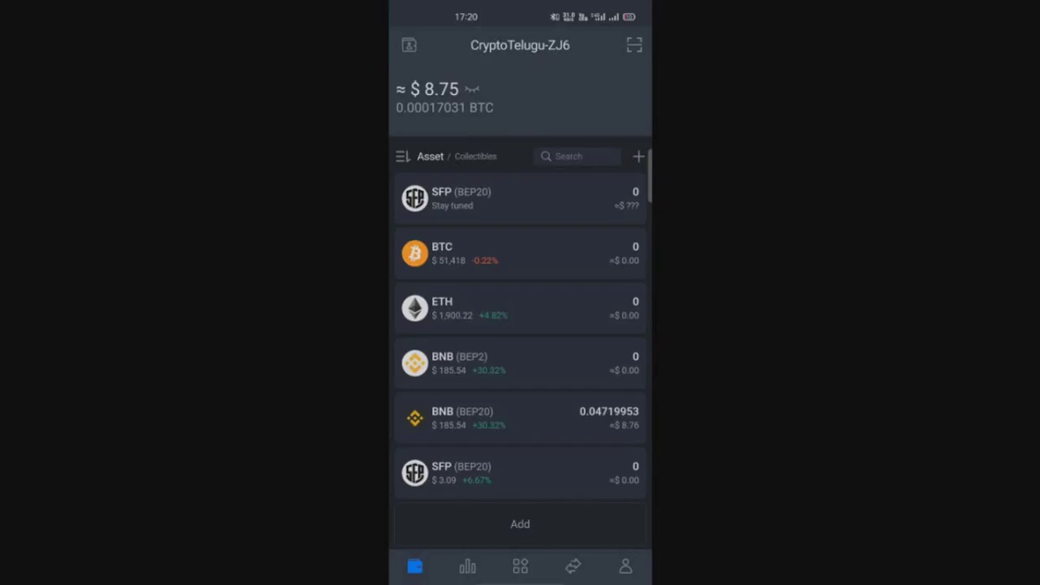